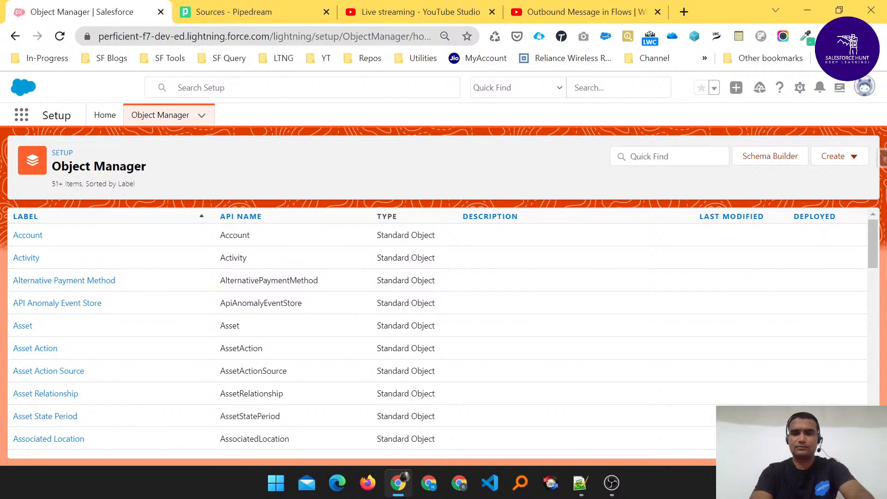
- Switch to the 'Outbound Message in Flows' YouTube live stream tab
click(598, 9)
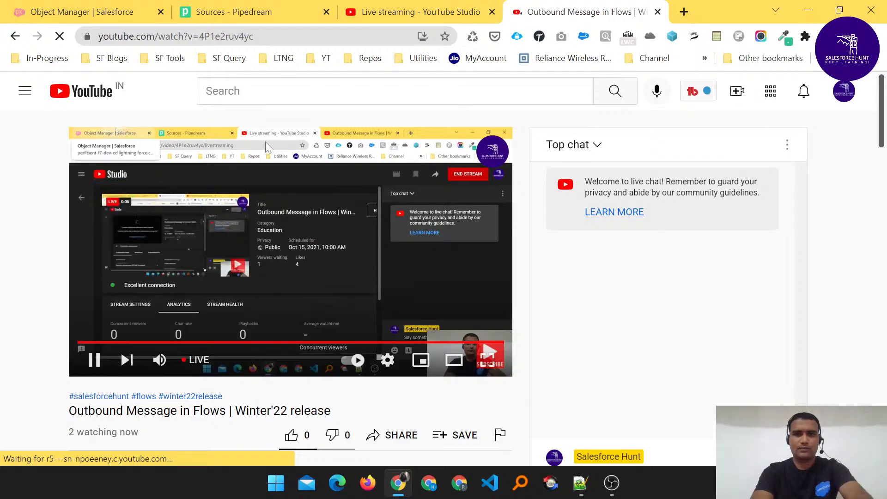
- Return to the 'Object Manager | Salesforce' browser tab
click(87, 6)
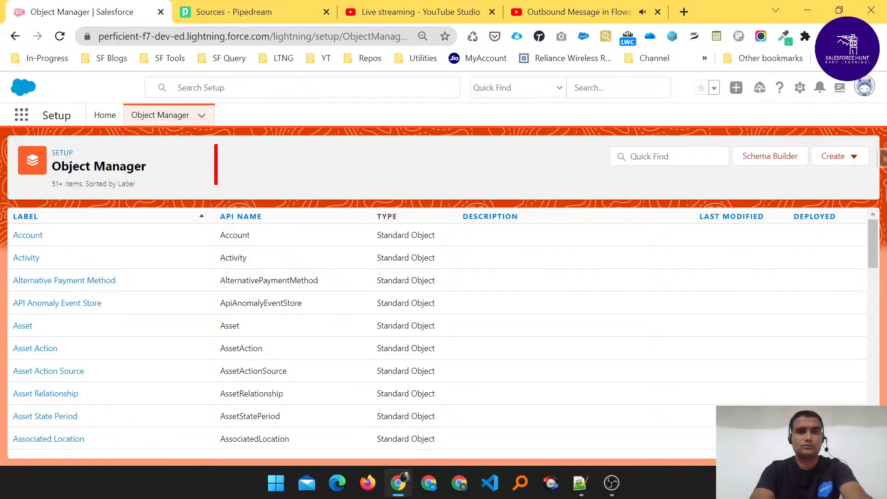
- Write 'Happy Dusherra to all' in red over the Object Manager header, fixing the typo
text(Happy )
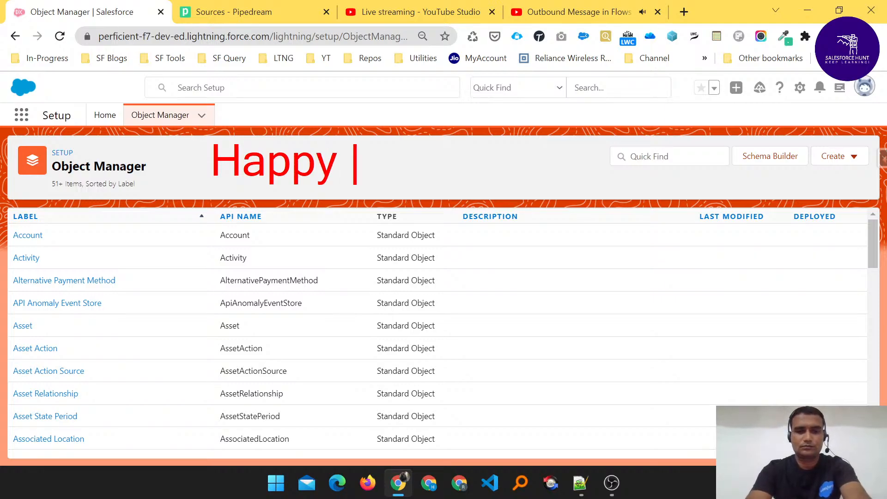
text(Dy)
key(BackSpace)
text(u)
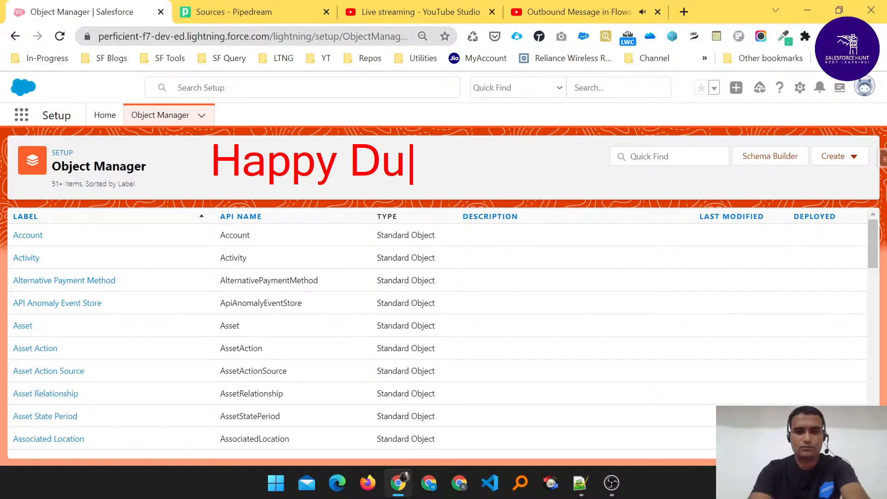
text(sherra )
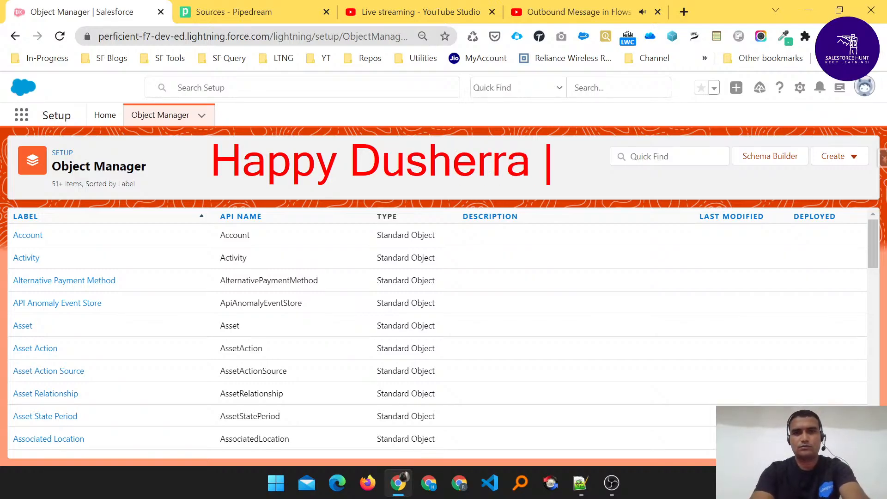
text(to all)
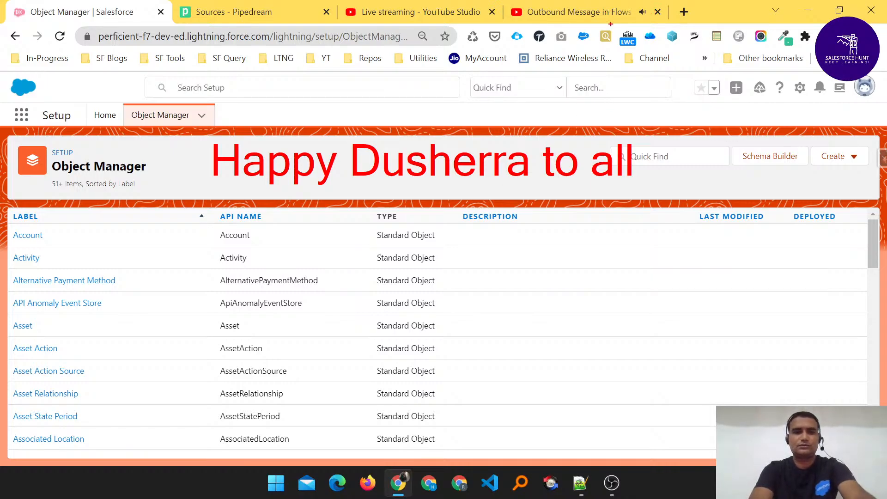
- Mute the Outbound Message in Flows YouTube tab, then close it
right_click(588, 7)
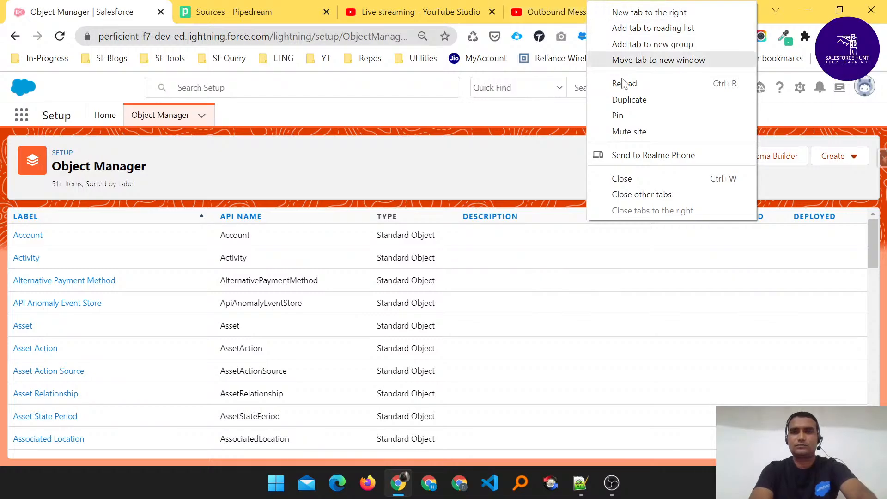
click(623, 134)
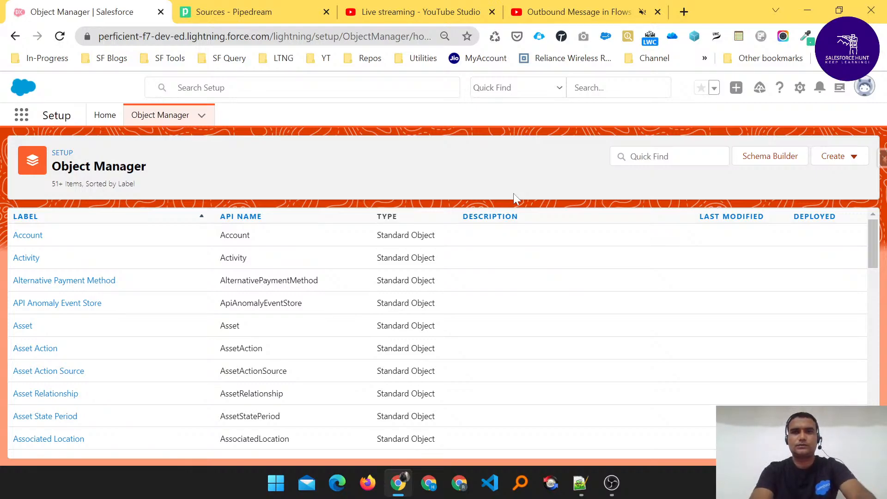
click(657, 12)
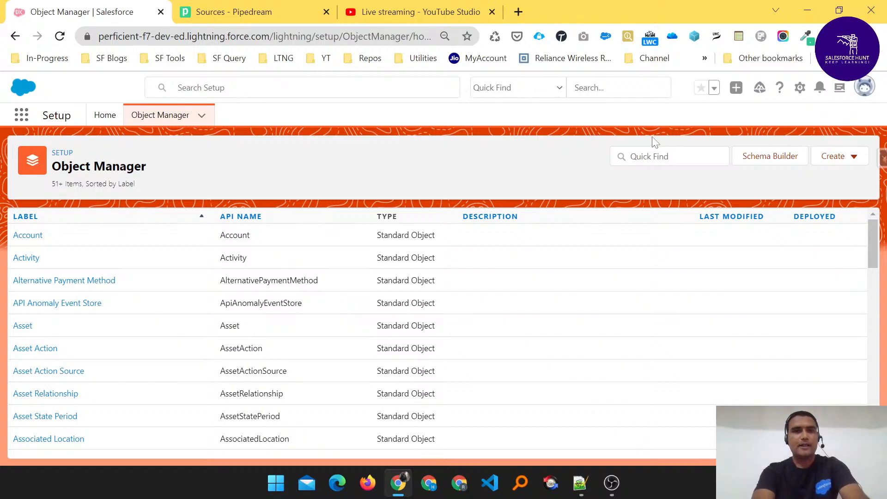
- Open Setup Home in a new tab and circle the setup menu search in red
click(800, 87)
click(750, 131)
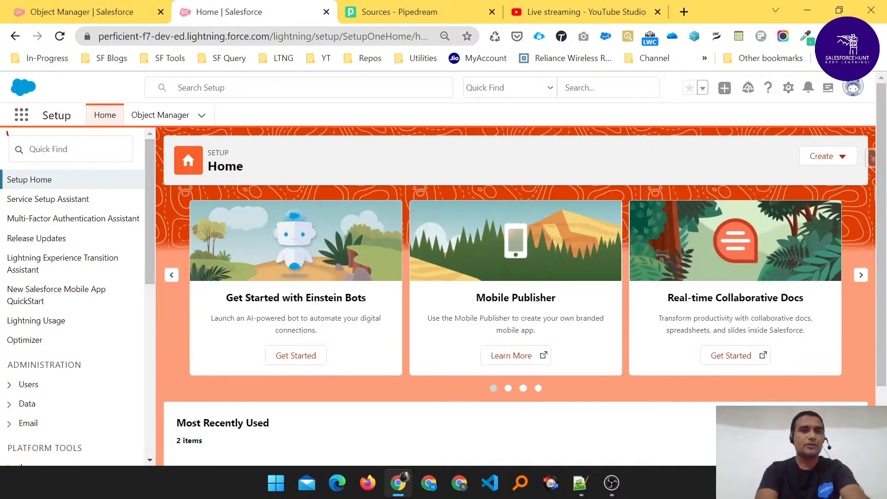
mouse_move(7, 133)
mouse_down()
mouse_move(138, 147)
mouse_move(19, 152)
mouse_move(86, 133)
mouse_move(21, 157)
mouse_move(62, 122)
mouse_move(30, 159)
mouse_up()
- Clear the drawing and search the Setup menu for 'outbound'
key(Escape)
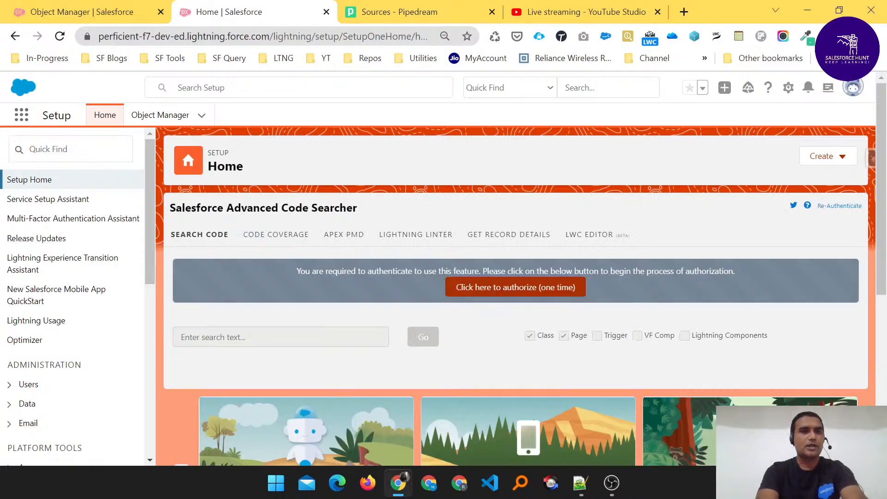
click(70, 149)
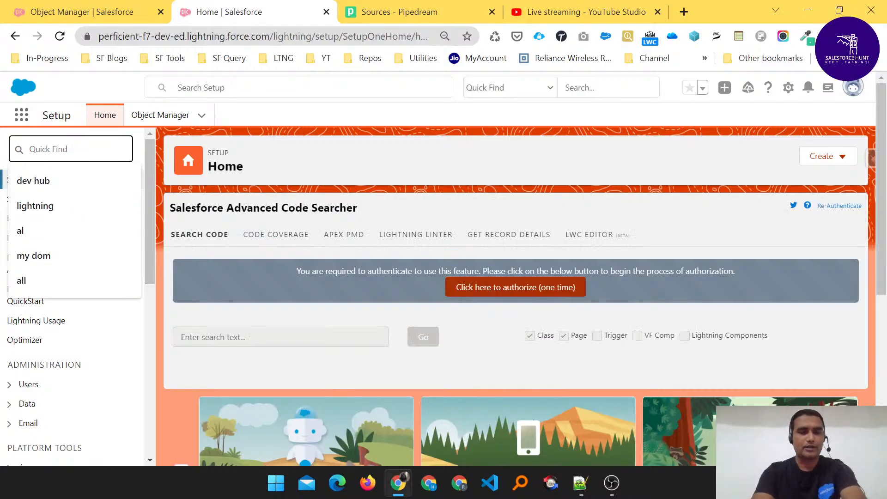
text(ou)
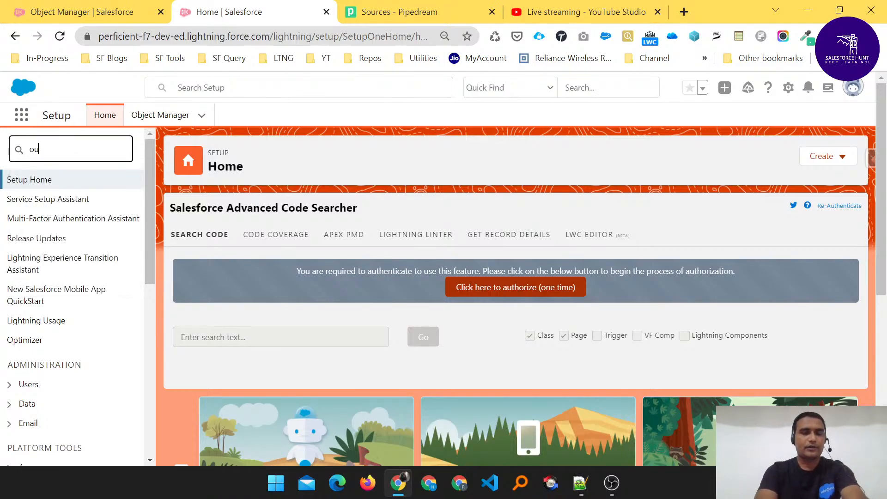
text(tbound)
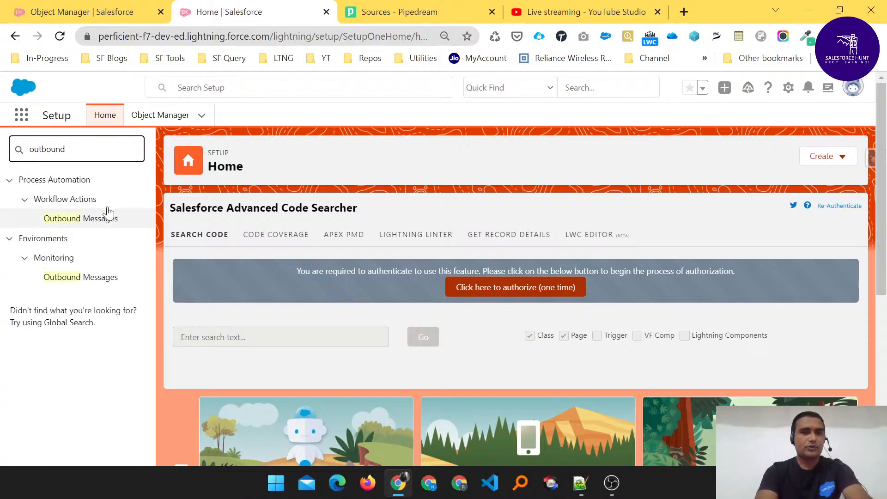
key(ctrl+2)
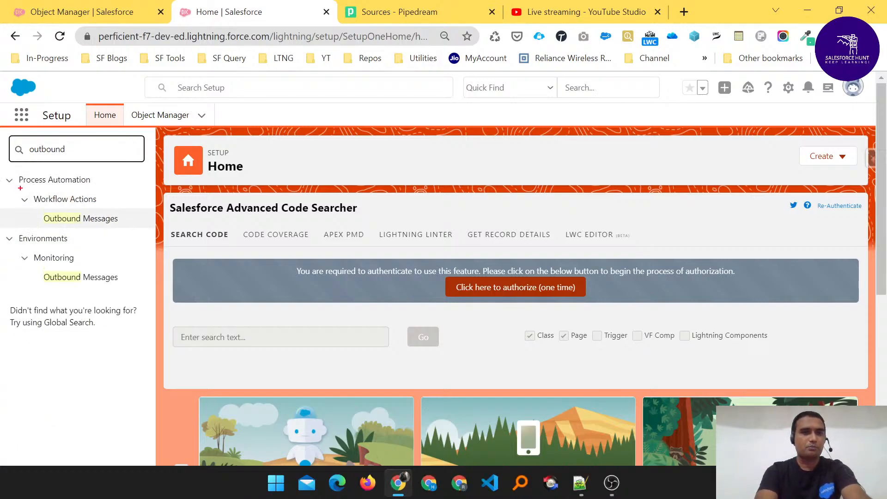
drag(20, 188, 90, 182)
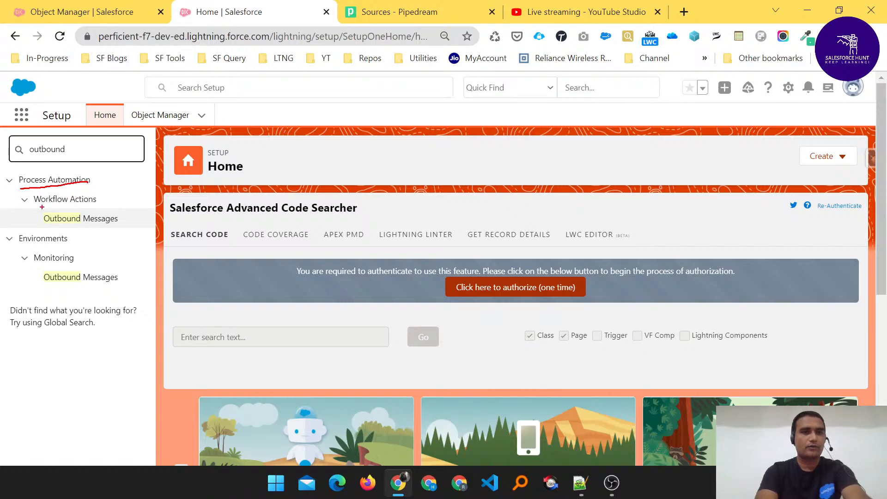
drag(39, 206, 109, 207)
mouse_move(40, 231)
mouse_down()
mouse_move(80, 229)
mouse_move(69, 257)
mouse_move(113, 276)
mouse_up()
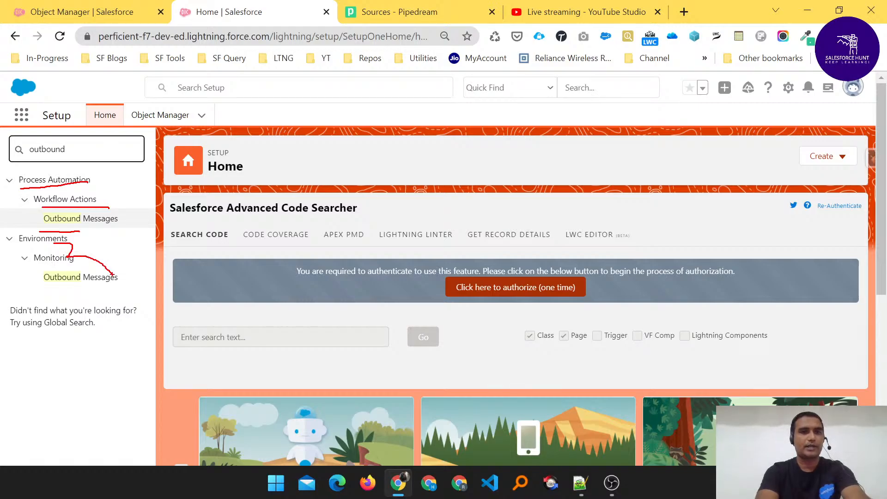
drag(120, 218, 146, 206)
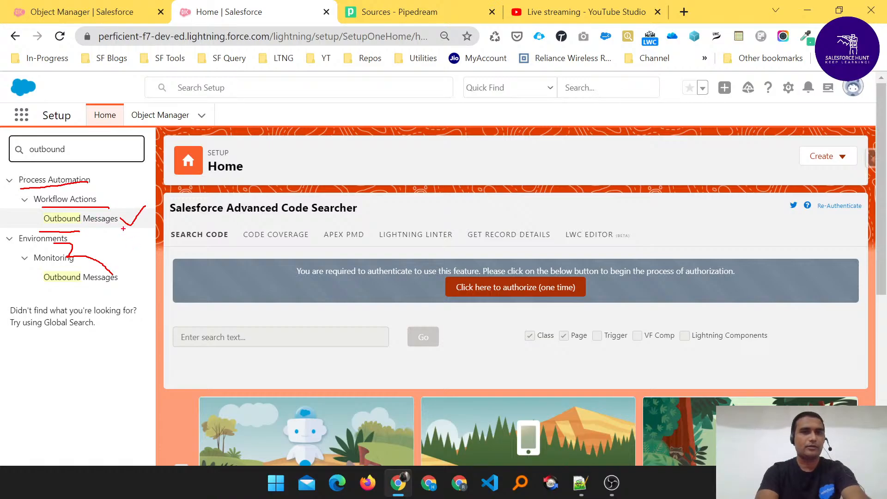
drag(121, 277, 139, 267)
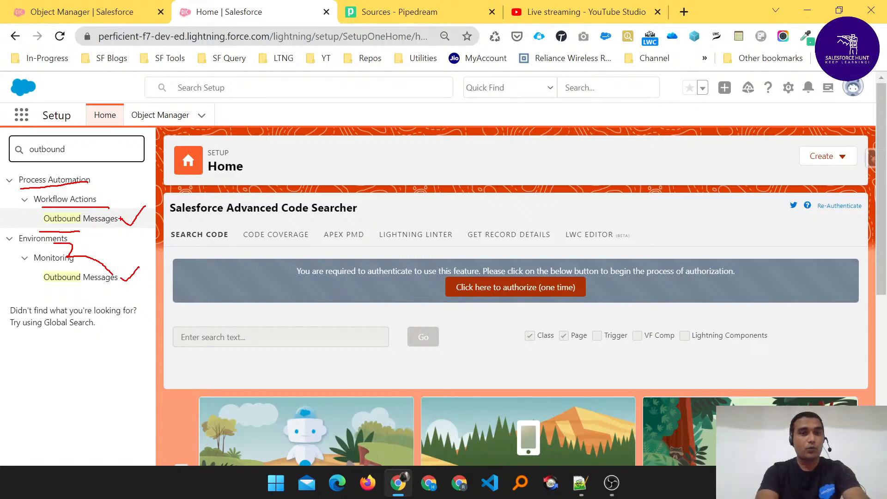
drag(121, 219, 144, 212)
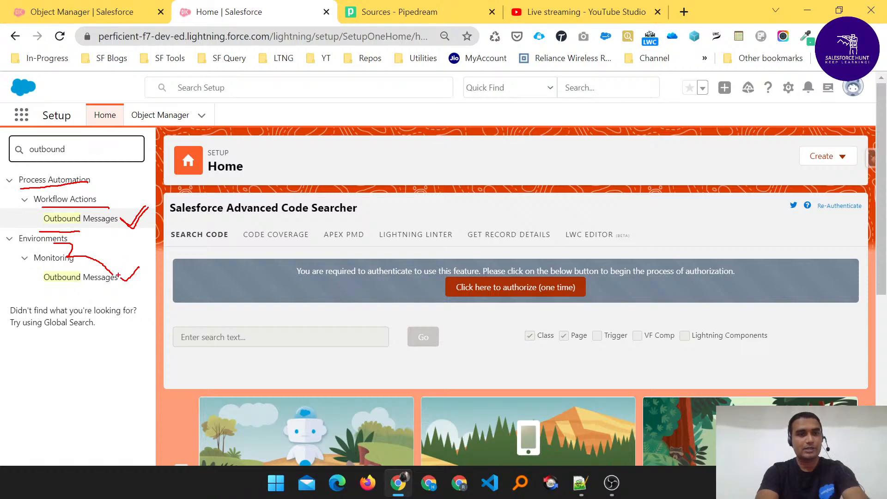
drag(116, 276, 137, 269)
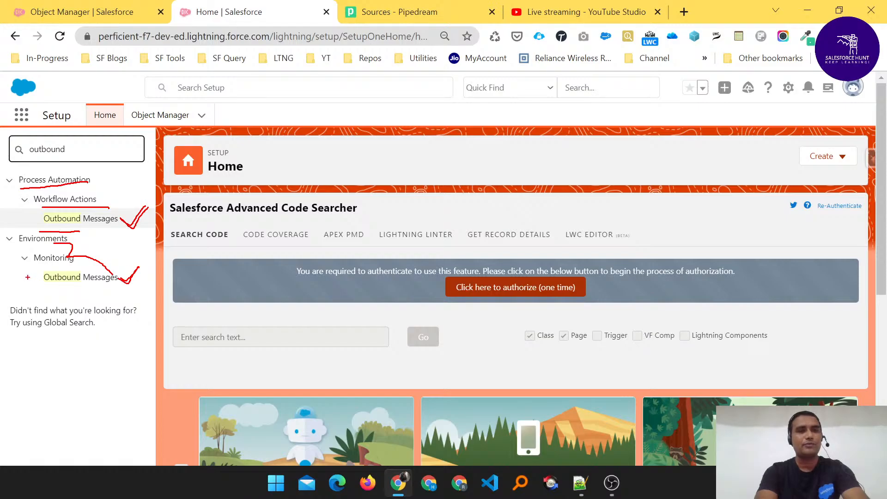
mouse_move(19, 271)
mouse_down()
mouse_move(106, 265)
mouse_move(134, 294)
mouse_move(10, 290)
mouse_move(13, 274)
mouse_move(28, 272)
mouse_up()
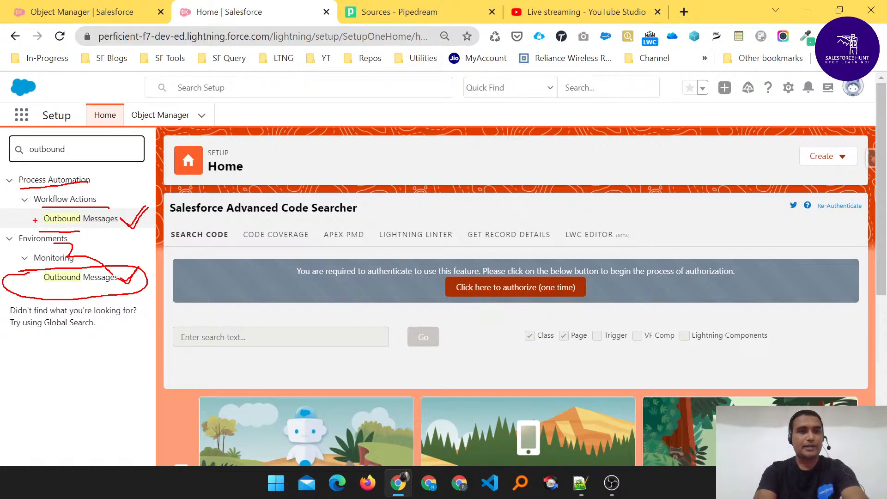
mouse_move(34, 220)
mouse_down()
mouse_move(46, 227)
mouse_move(62, 209)
mouse_up()
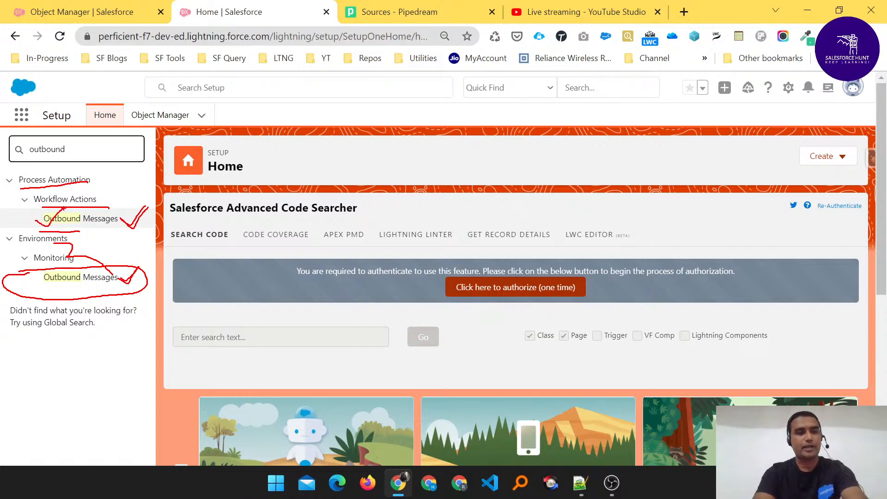
key(Escape)
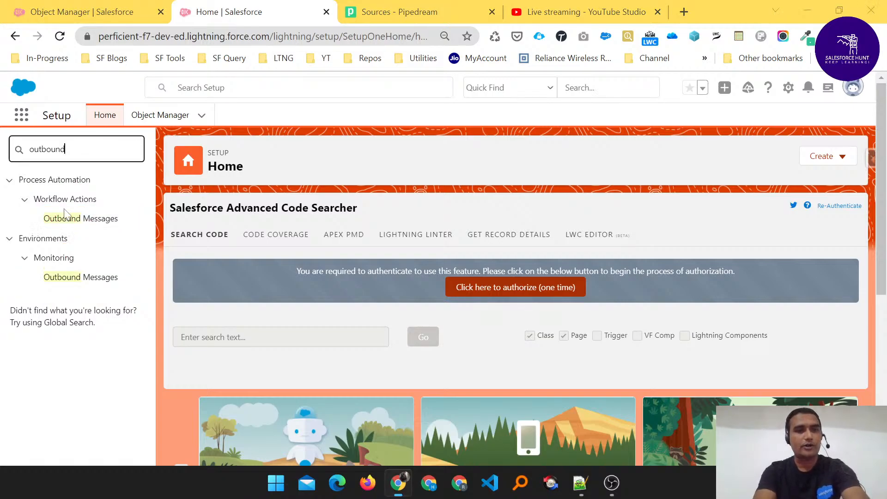
- Open Workflow Actions > Outbound Messages and start a New Outbound Message
click(85, 223)
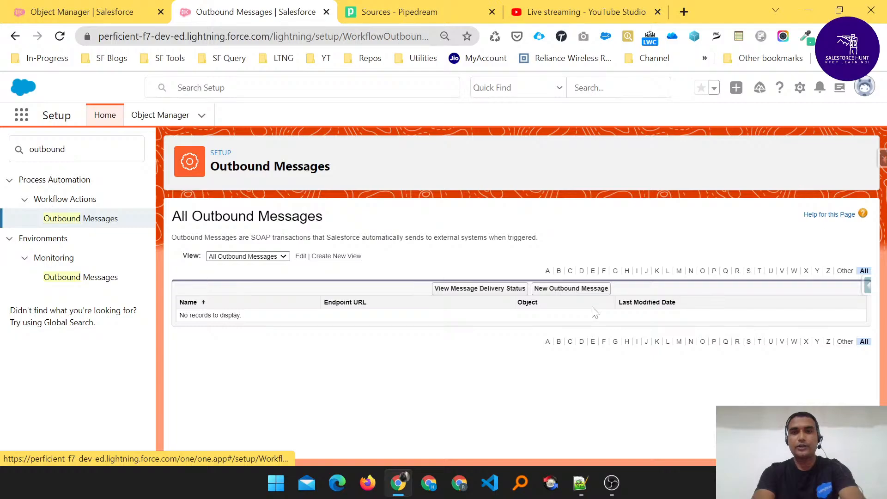
click(565, 290)
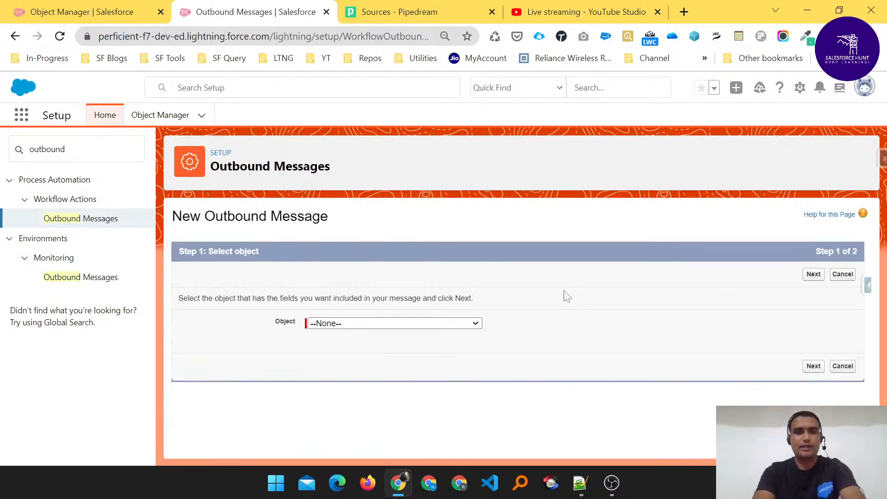
- Choose Account as the outbound message's object and advance to Step 2
click(356, 326)
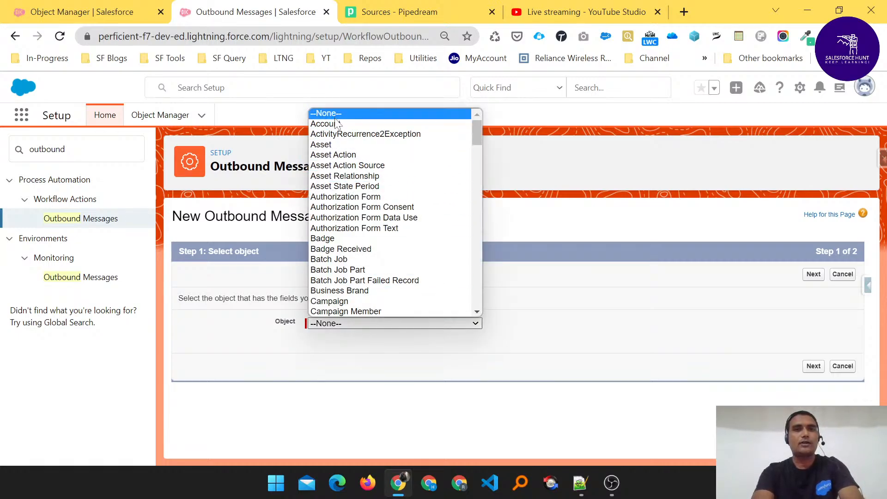
click(362, 124)
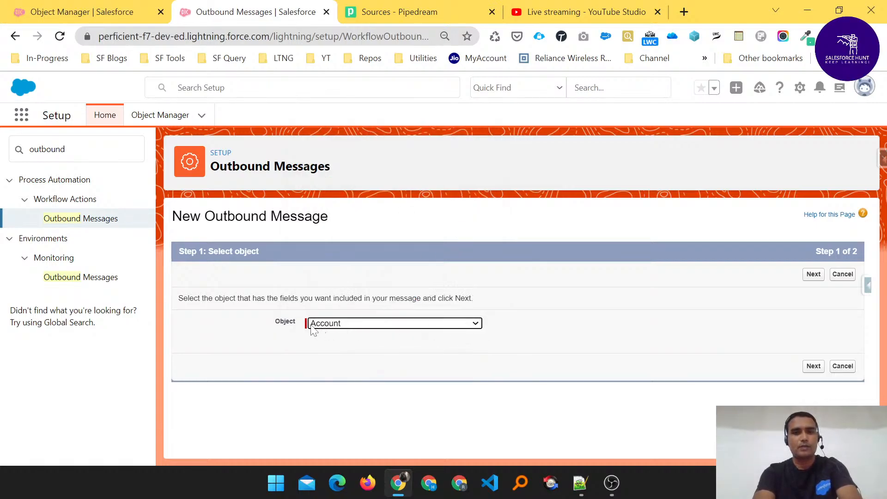
click(813, 274)
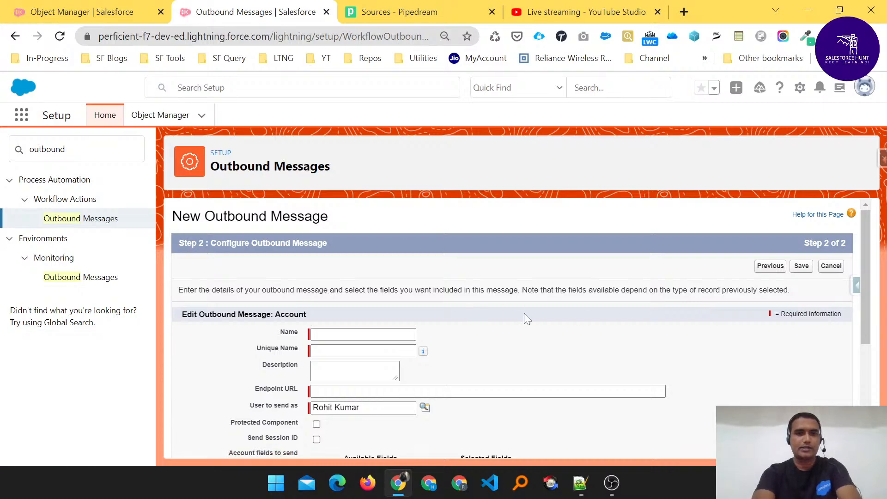
- Highlight the Account object and enter 'Account Rating' as the outbound message name
scroll(524, 319, down, 3)
scroll(524, 318, up, 2)
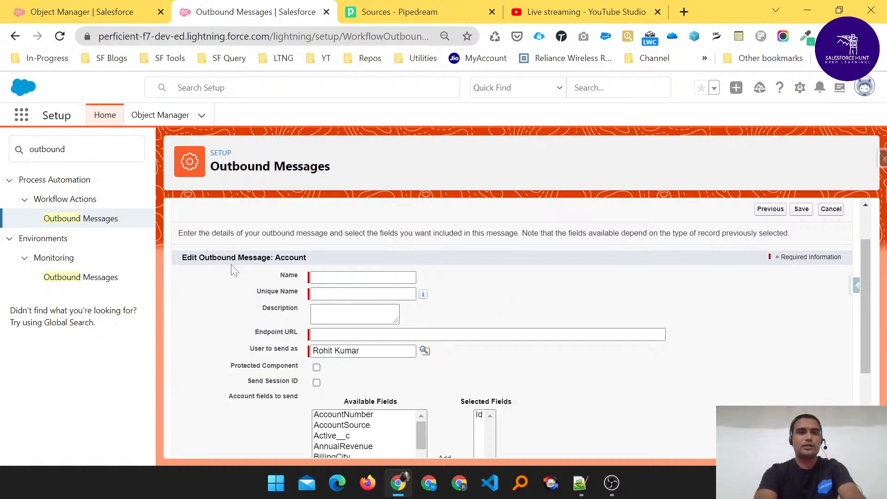
double_click(290, 257)
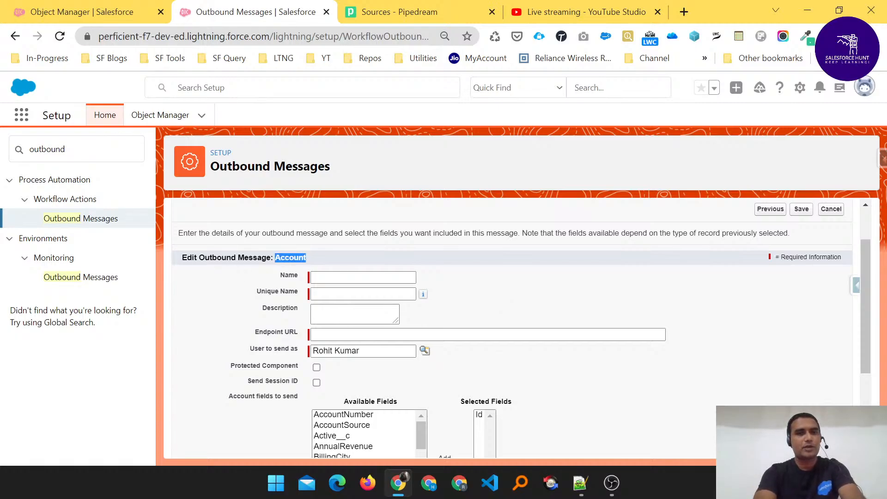
click(334, 277)
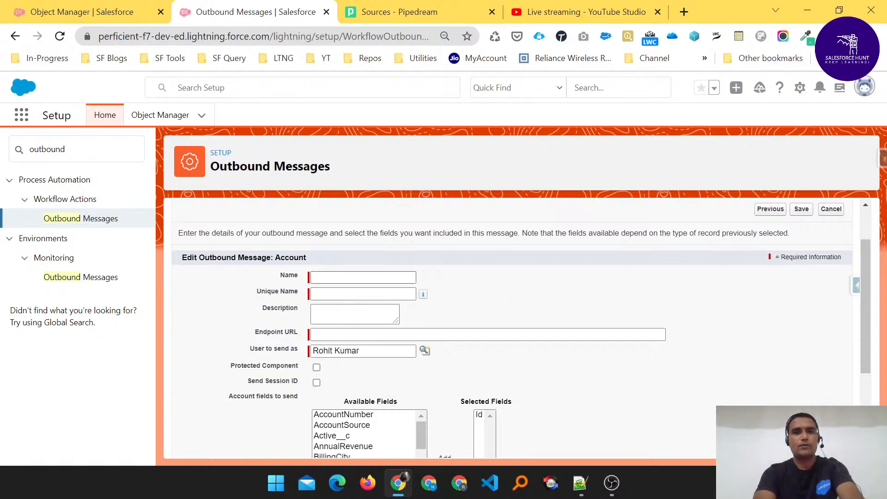
click(517, 257)
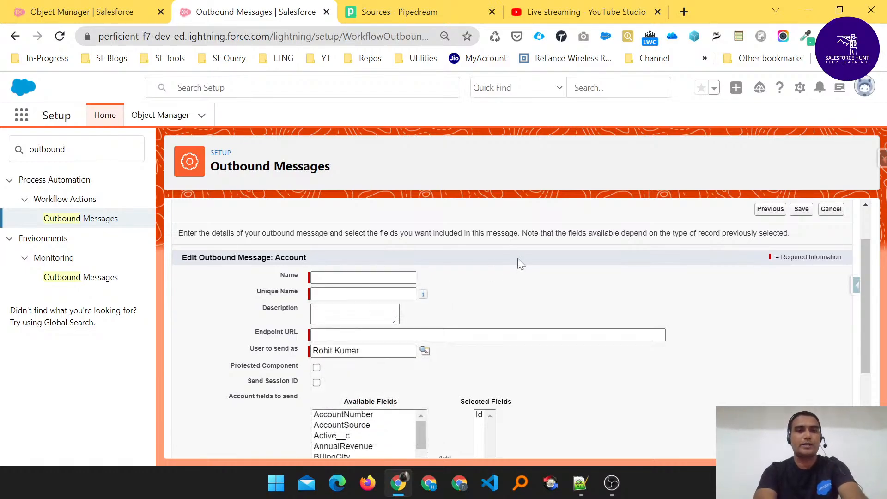
click(351, 277)
text(Acc)
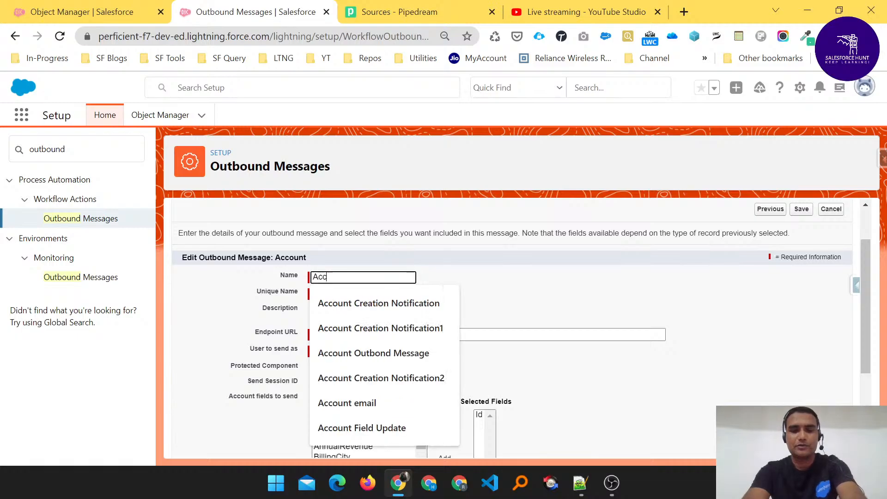
text(ount Rating)
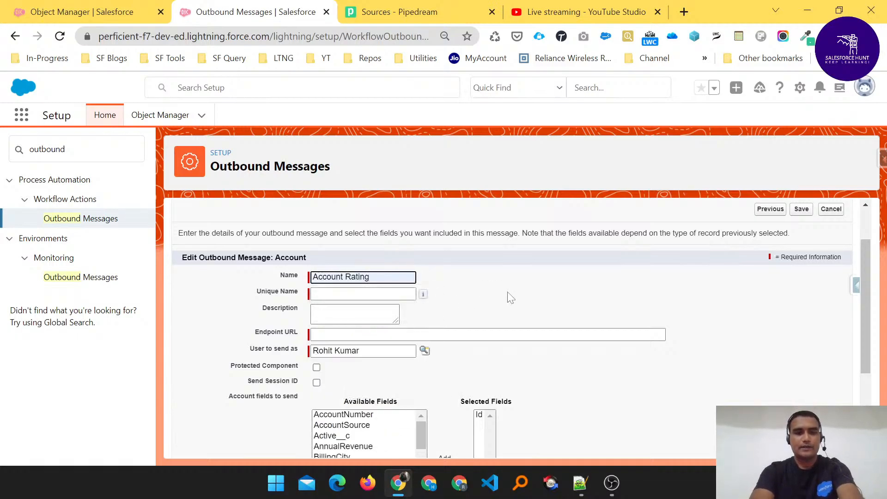
key(Tab)
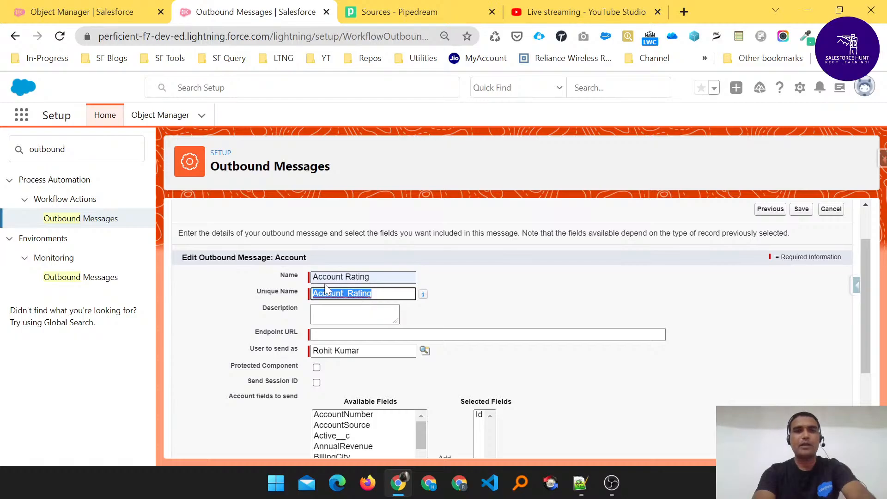
- Point out the auto-filled unique name Account_Rating and focus the empty Description box
click(449, 287)
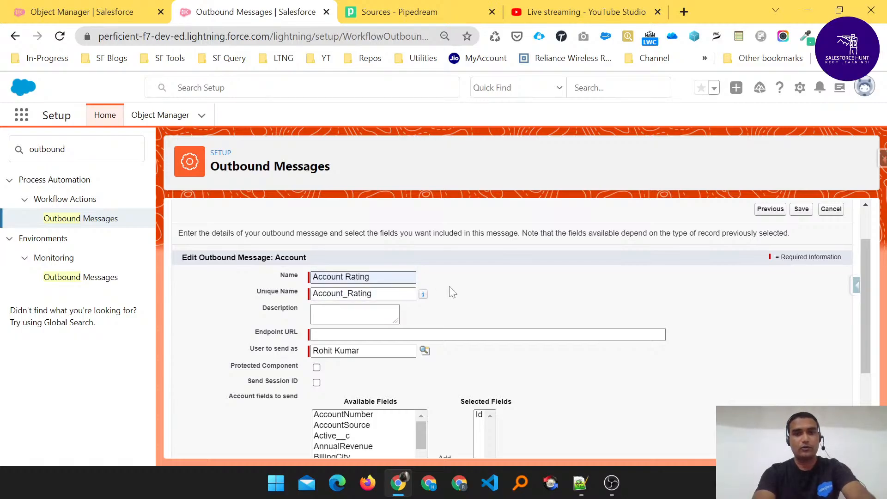
drag(372, 294, 302, 296)
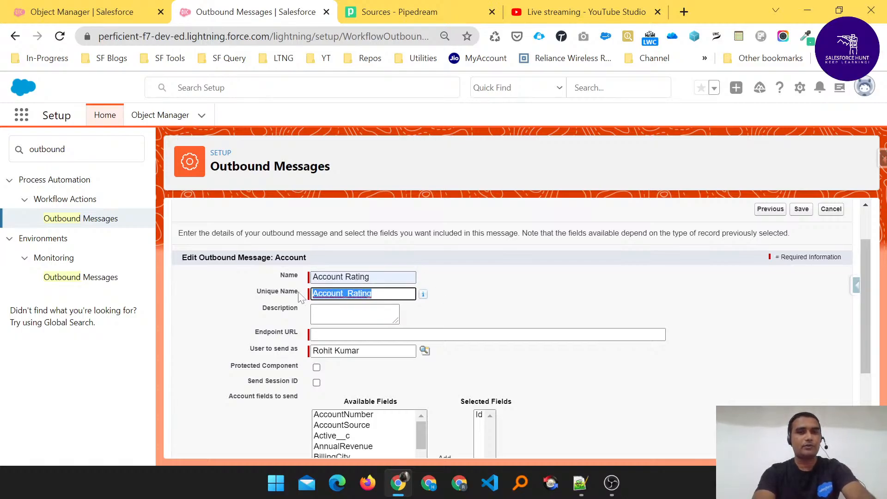
click(459, 284)
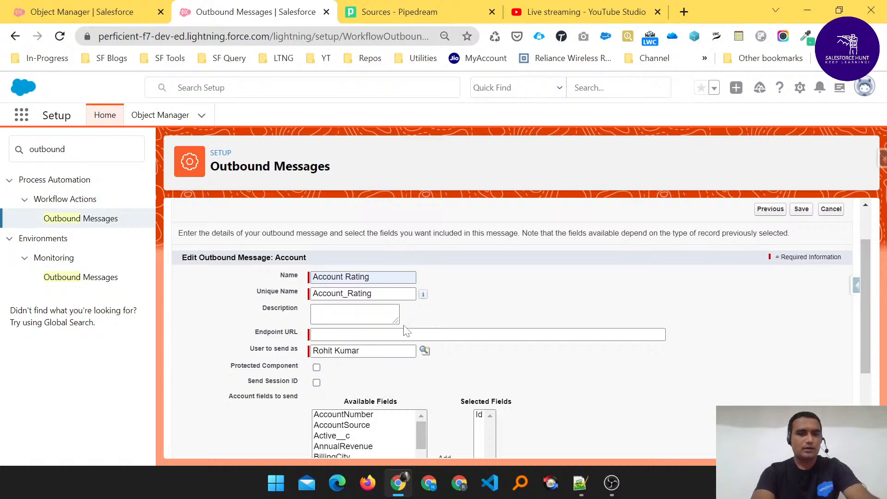
click(355, 314)
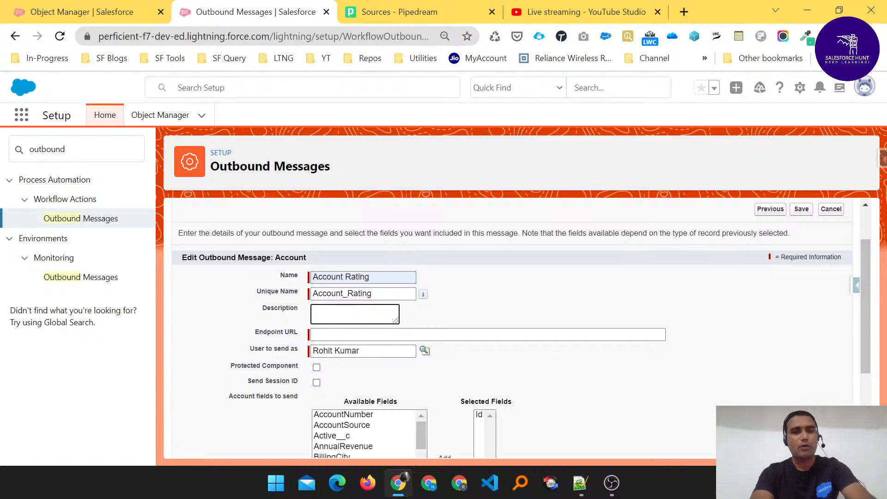
scroll(424, 313, down, 2)
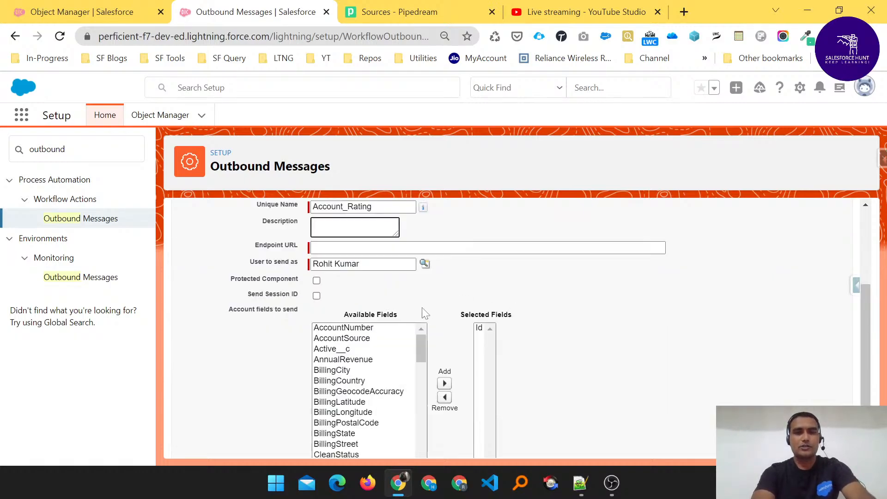
scroll(422, 307, down, 1)
scroll(422, 309, up, 1)
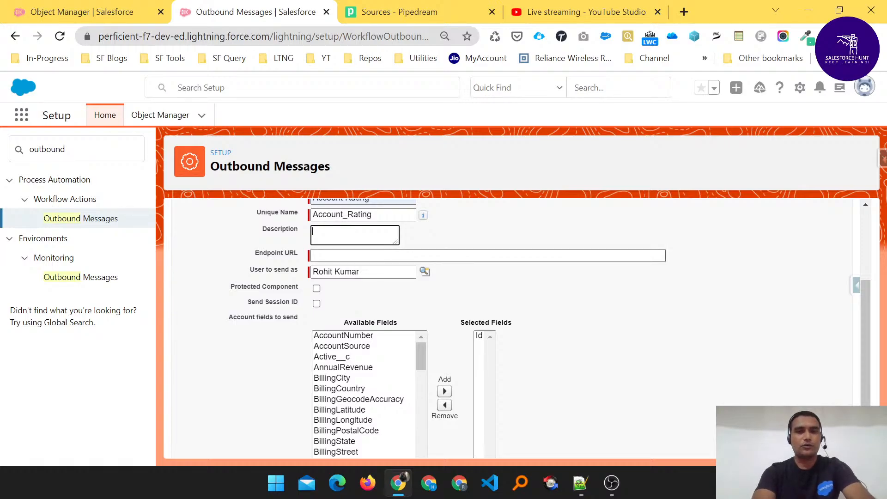
scroll(508, 324, up, 1)
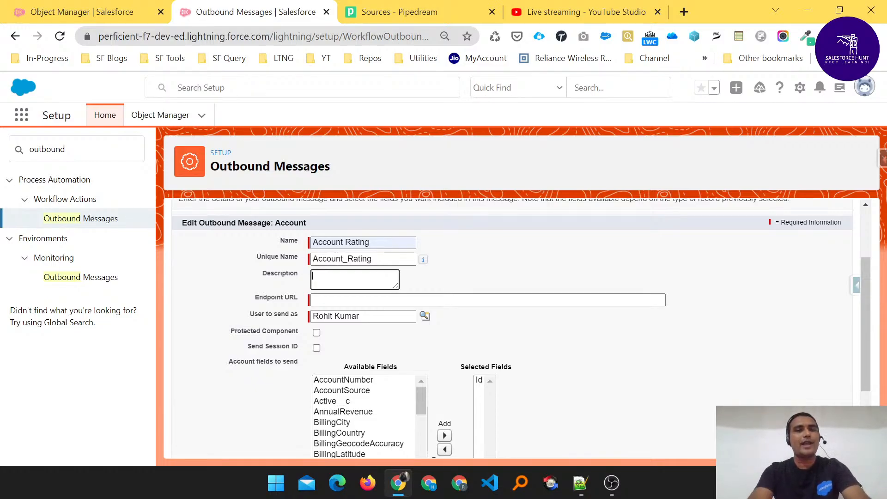
- In Pipedream, go through Workflows to Sources and start a New source
click(384, 14)
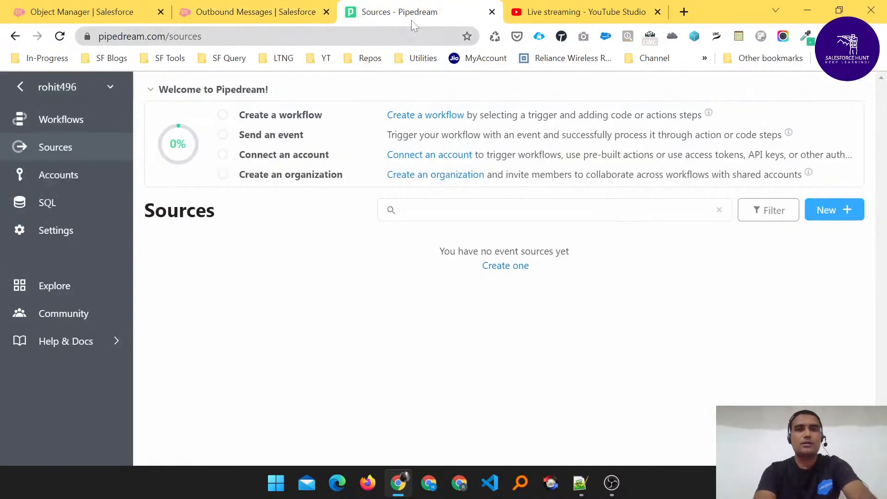
click(62, 123)
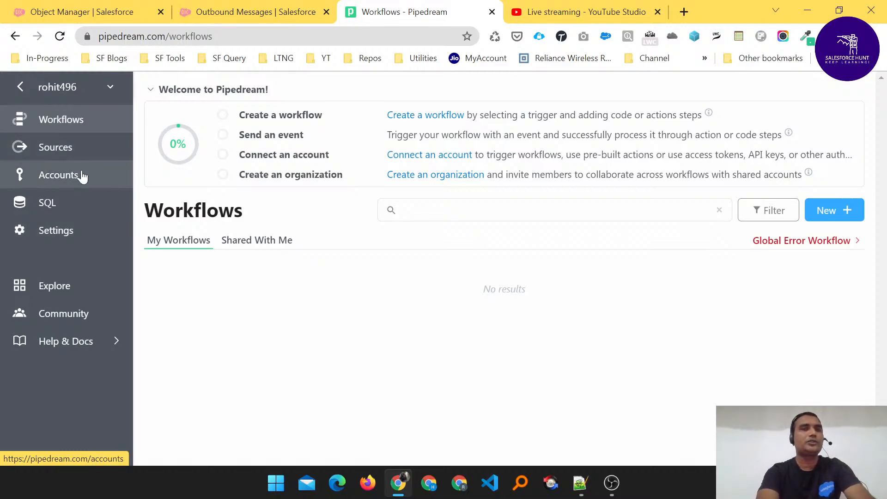
click(55, 156)
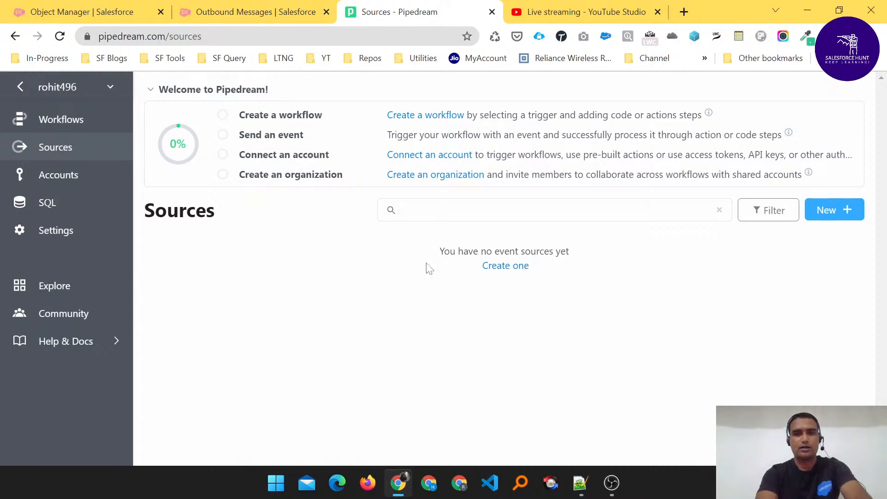
click(835, 212)
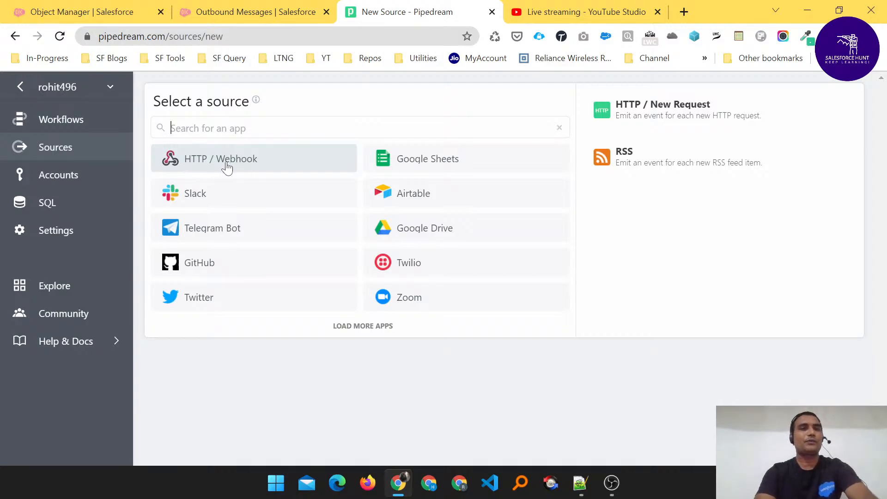
- Choose HTTP / Webhook with the New Requests source type
click(200, 166)
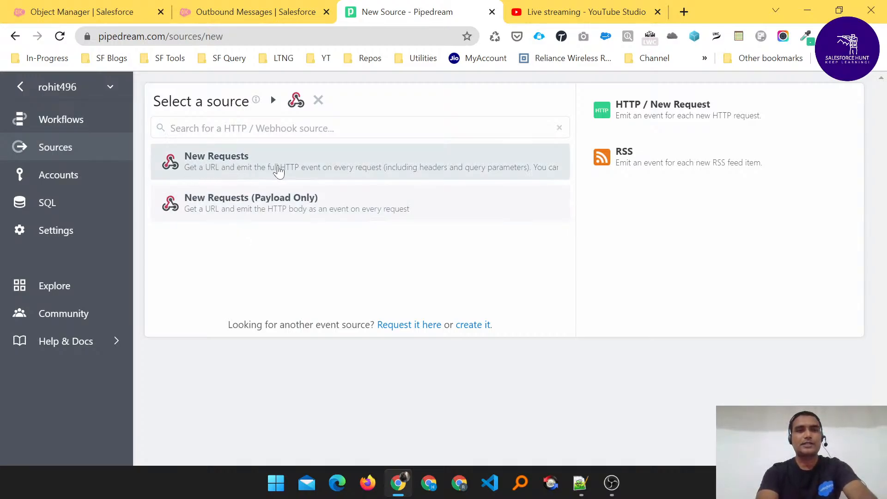
click(198, 168)
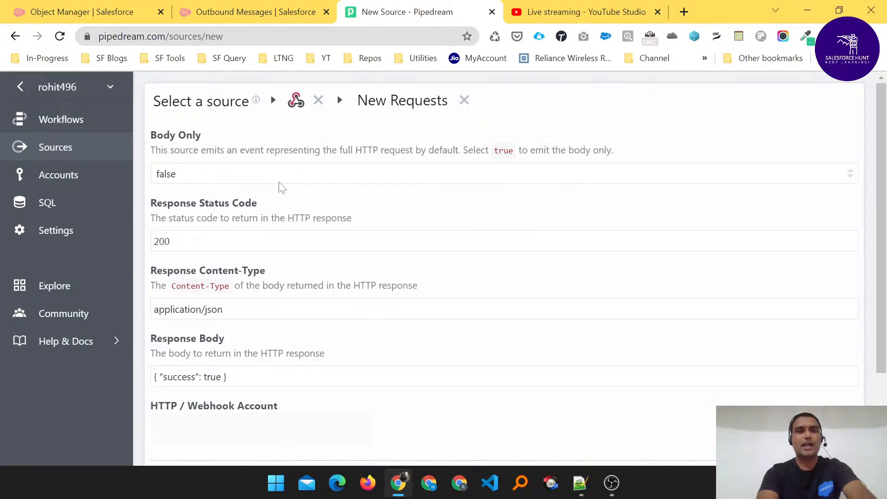
scroll(303, 192, down, 1)
scroll(302, 187, up, 1)
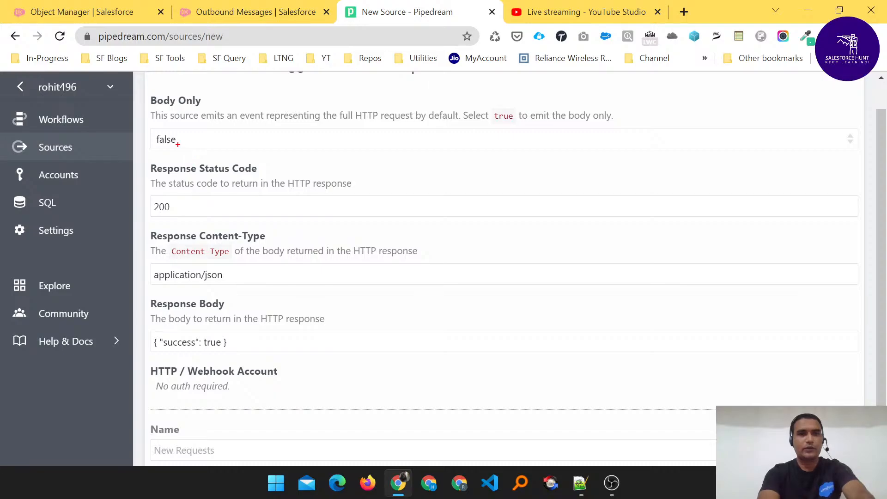
- Point out Body Only false, the 200 status code and the Content-Type setting
drag(182, 141, 232, 126)
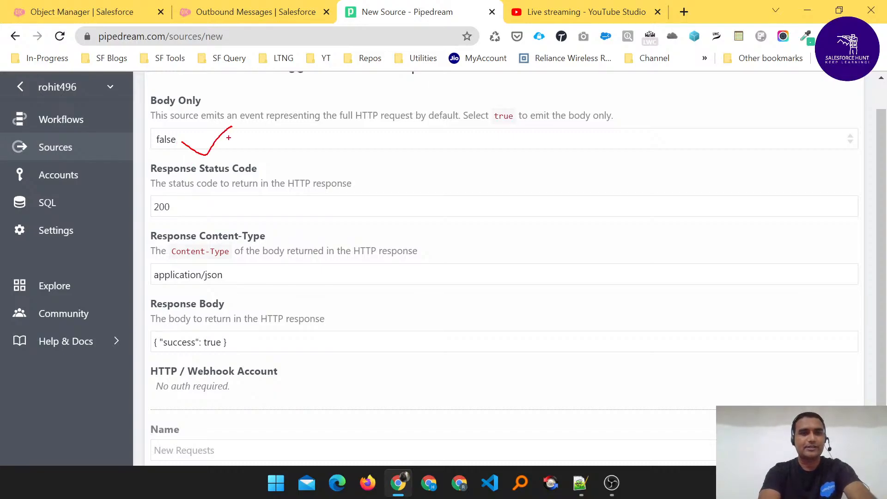
drag(187, 205, 215, 195)
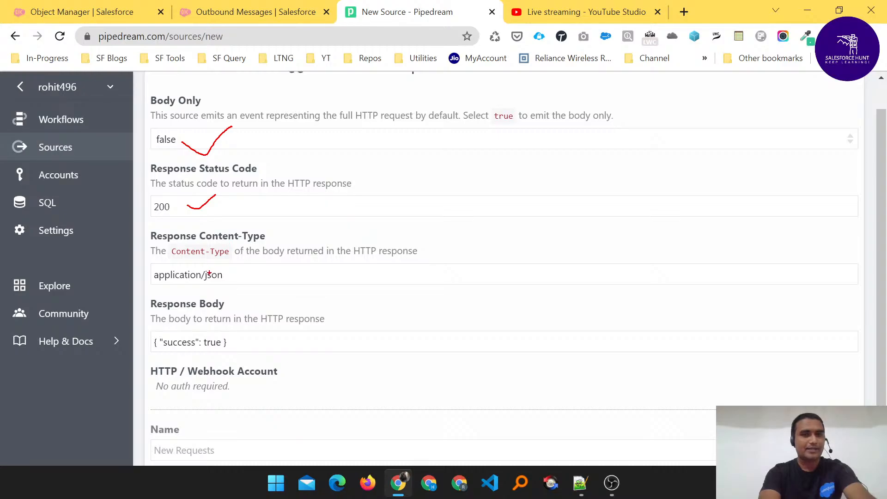
drag(196, 262, 219, 260)
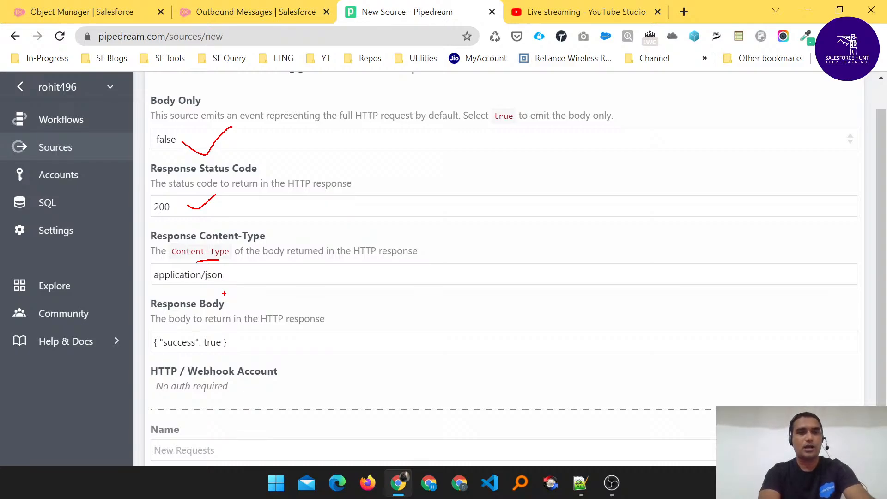
key(Escape)
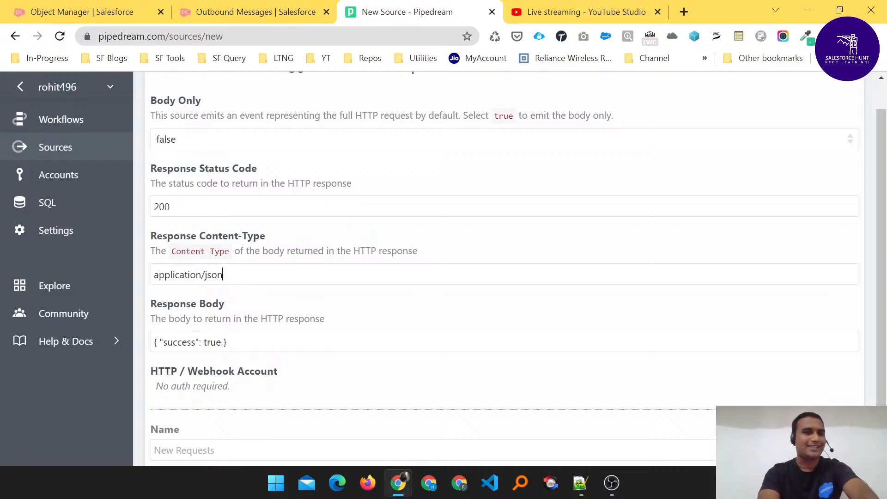
- Change the Response Content-Type from application/json to application/xml
key(BackSpace)
key(BackSpace)
key(BackSpace)
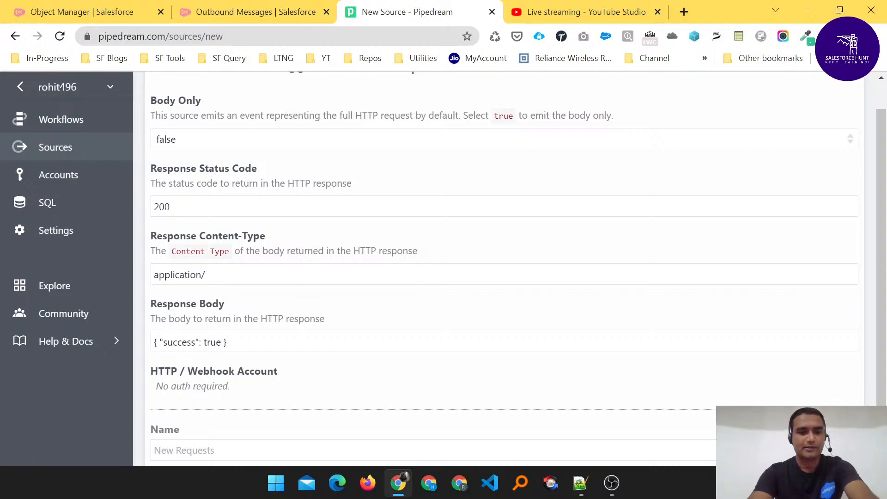
text(xml)
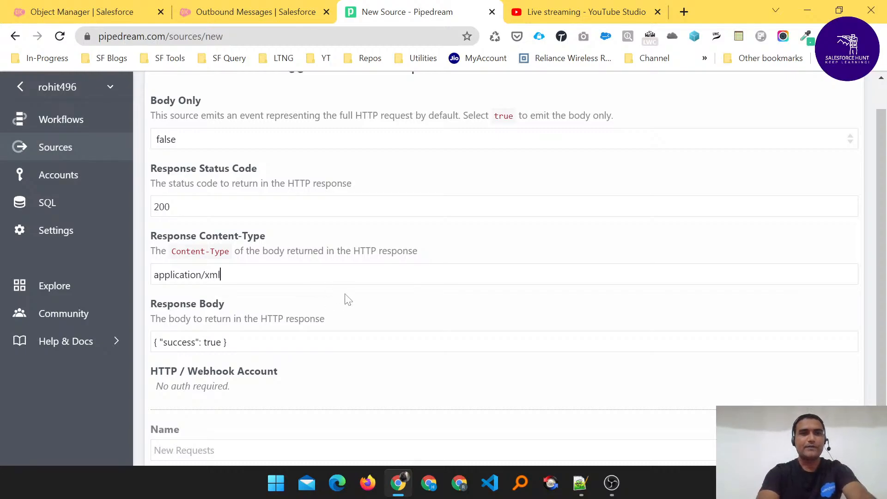
scroll(347, 299, down, 2)
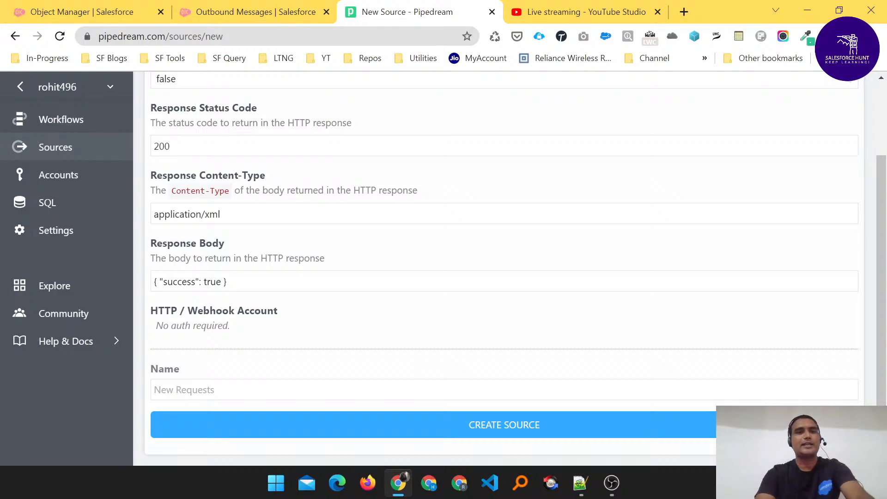
- Name the new Pipedream HTTP / Webhook source 'Account Rating' and create it
click(227, 282)
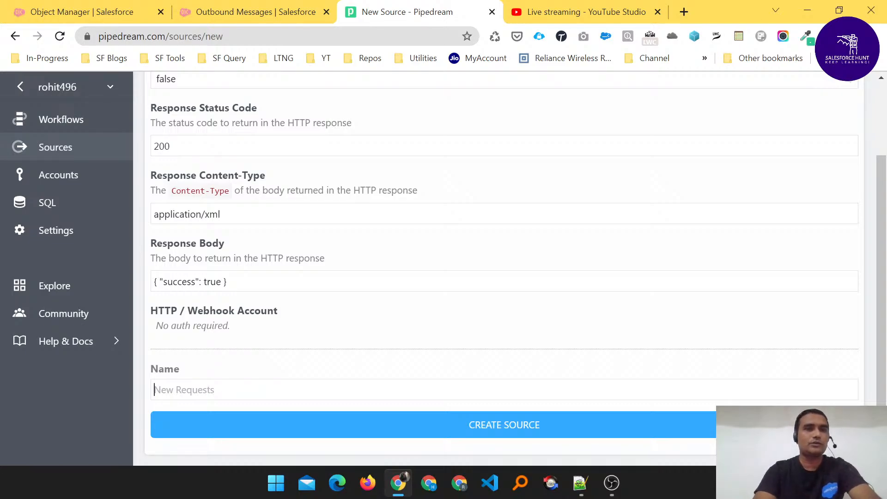
text(Account)
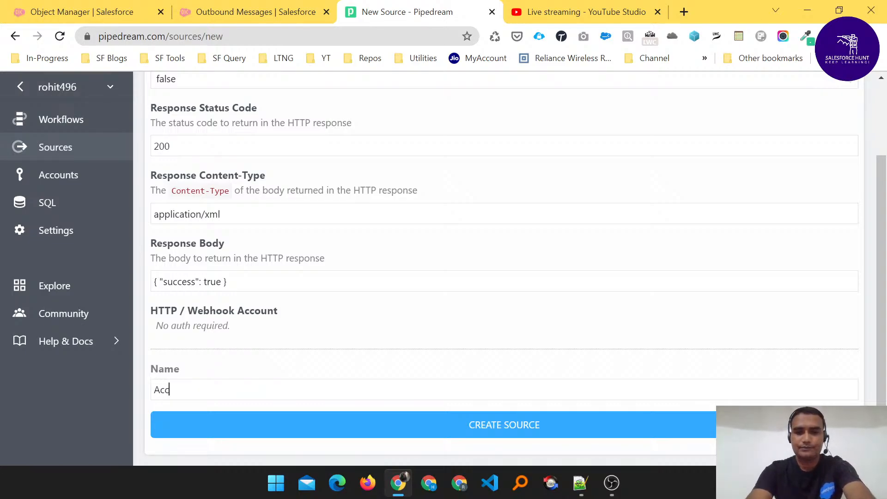
text(ting)
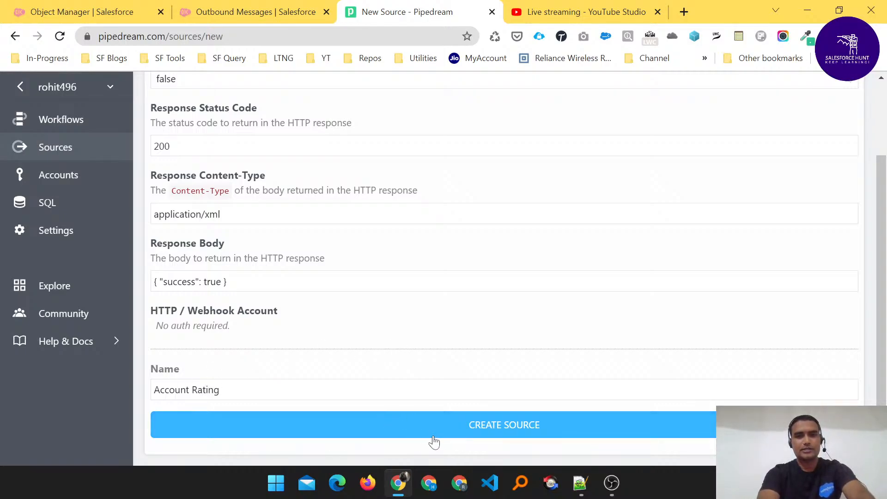
click(474, 434)
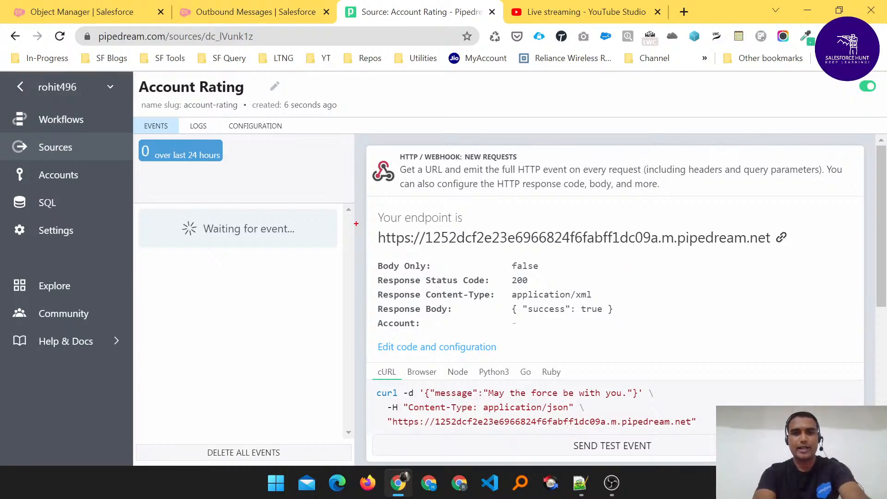
- Select the Account Rating endpoint URL in Pipedream and return to Salesforce's Edit Outbound Message form
mouse_move(373, 228)
mouse_down()
mouse_move(472, 265)
mouse_move(647, 239)
mouse_move(823, 250)
mouse_move(804, 252)
mouse_up()
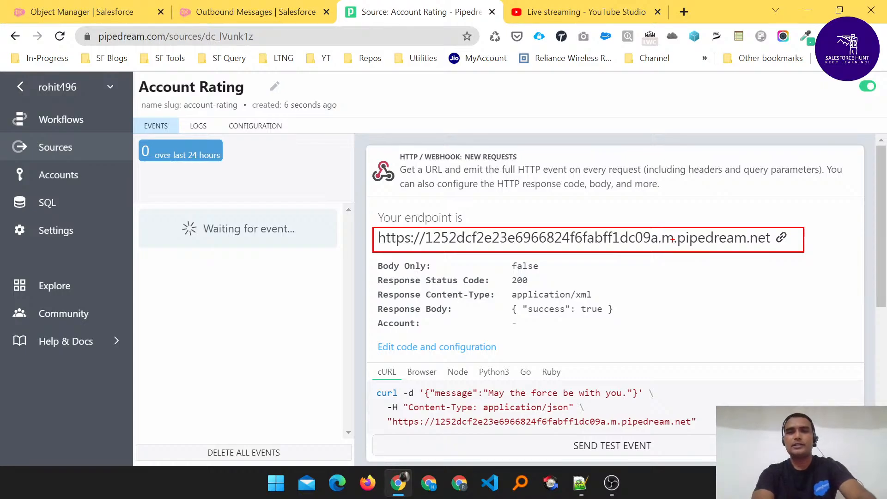
key(Escape)
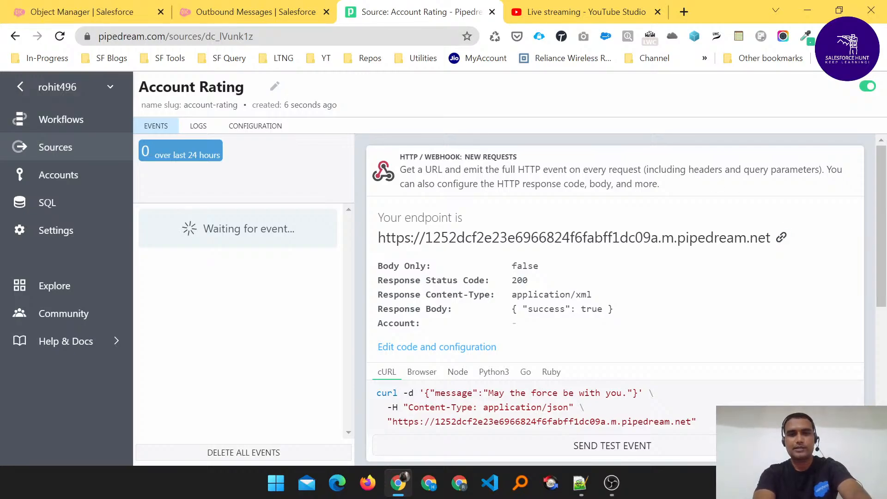
key(ctrl+shift+Tab)
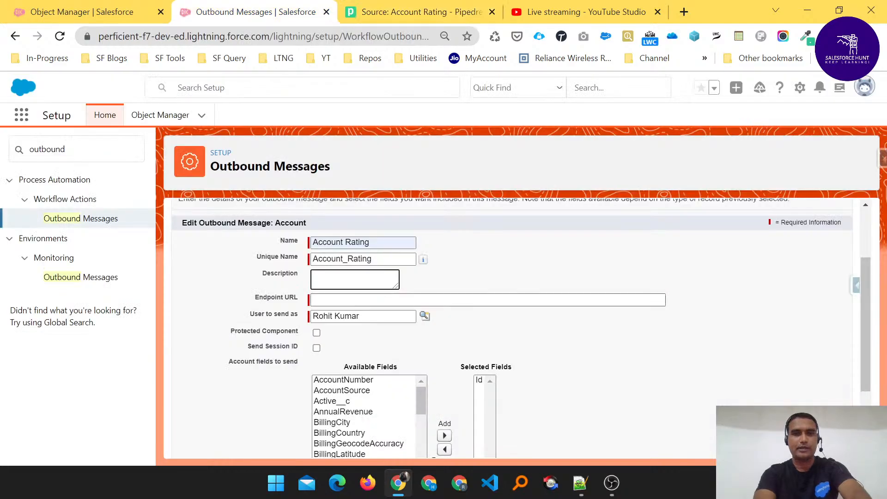
- Paste the Pipedream URL as Endpoint URL and tick Protected Component and Send Session ID
click(487, 300)
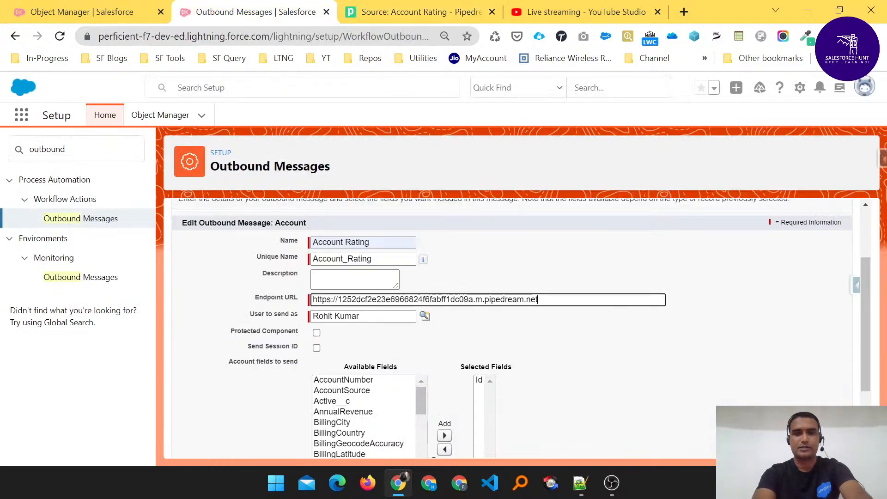
click(641, 353)
scroll(641, 352, down, 2)
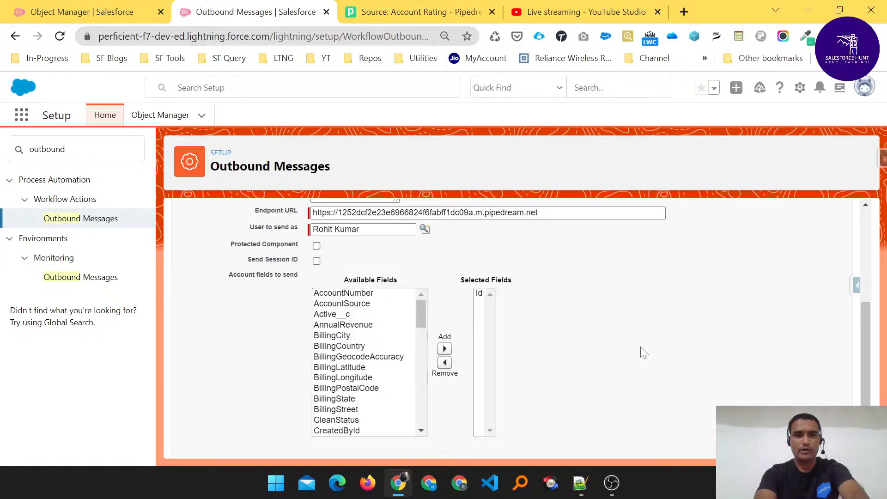
click(317, 247)
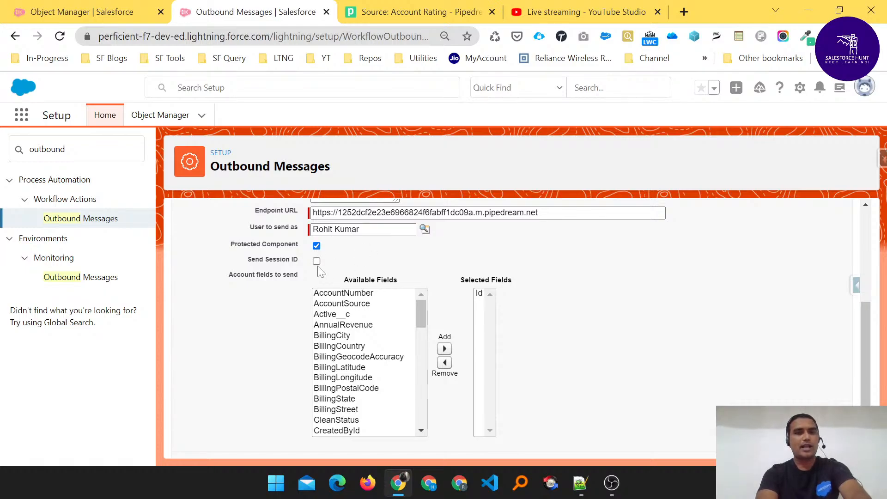
click(317, 261)
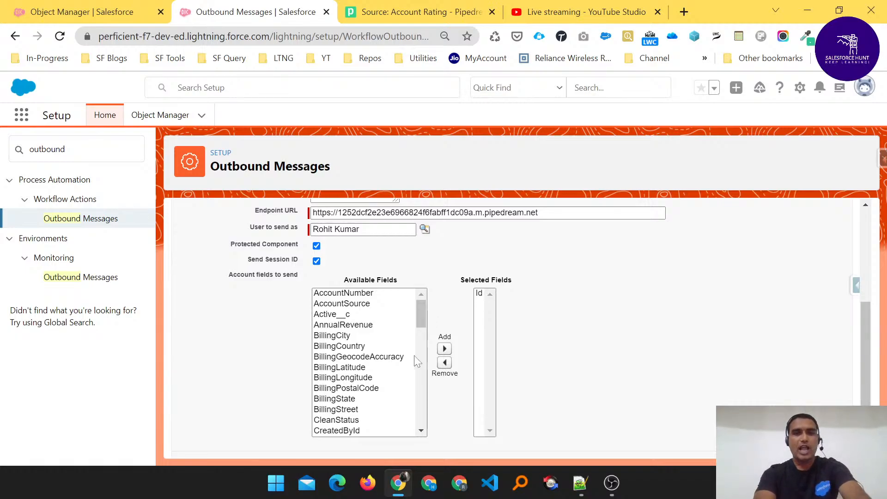
- Add Active__c and Industry to the Selected Fields to send
scroll(365, 330, down, 6)
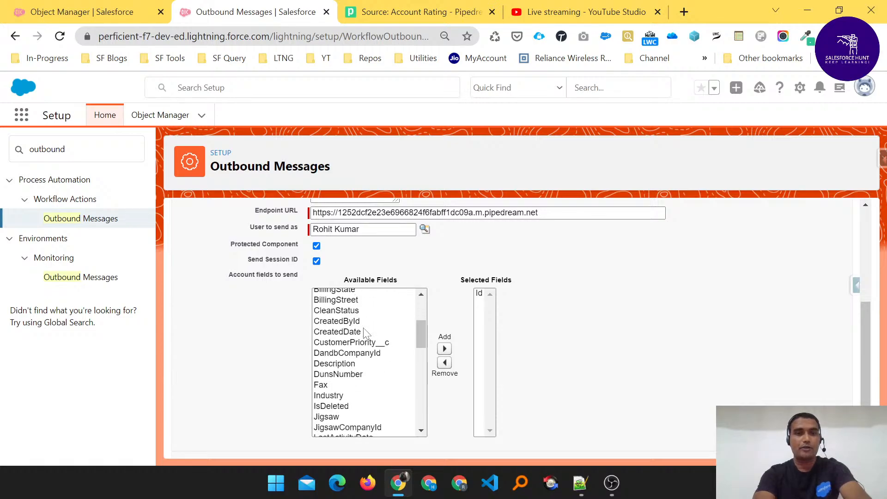
scroll(365, 333, up, 7)
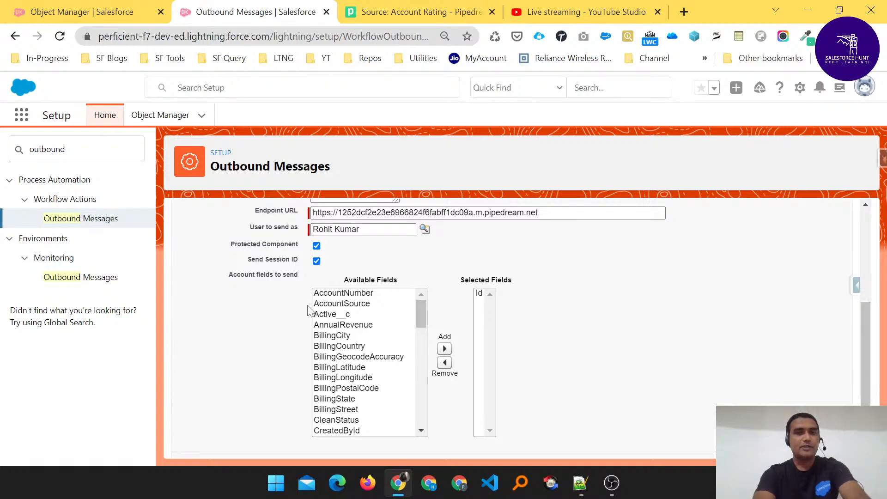
click(363, 314)
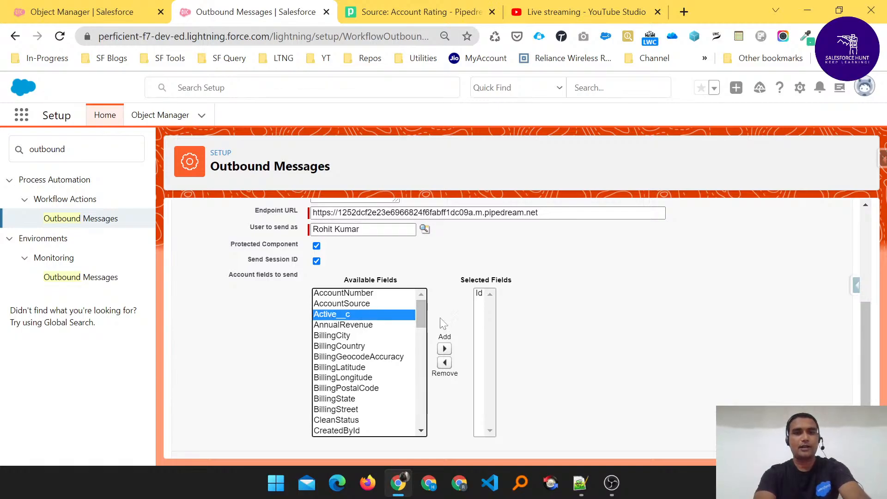
click(445, 349)
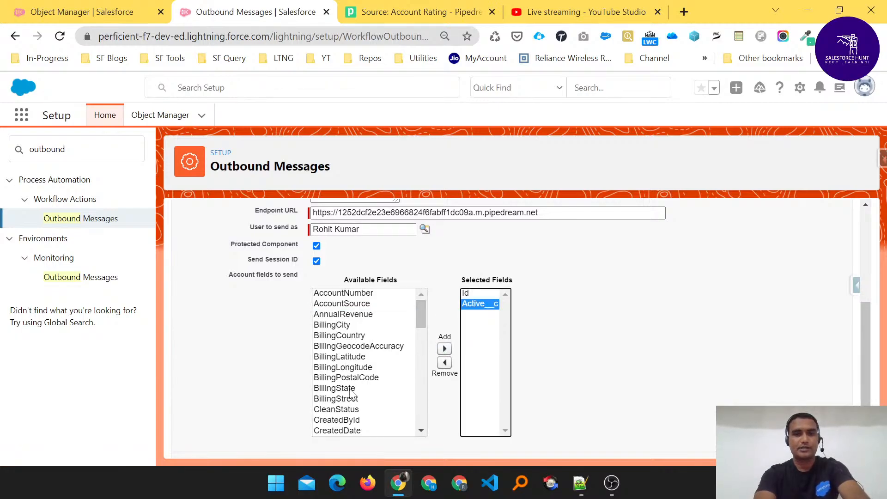
scroll(352, 395, down, 3)
scroll(353, 395, down, 1)
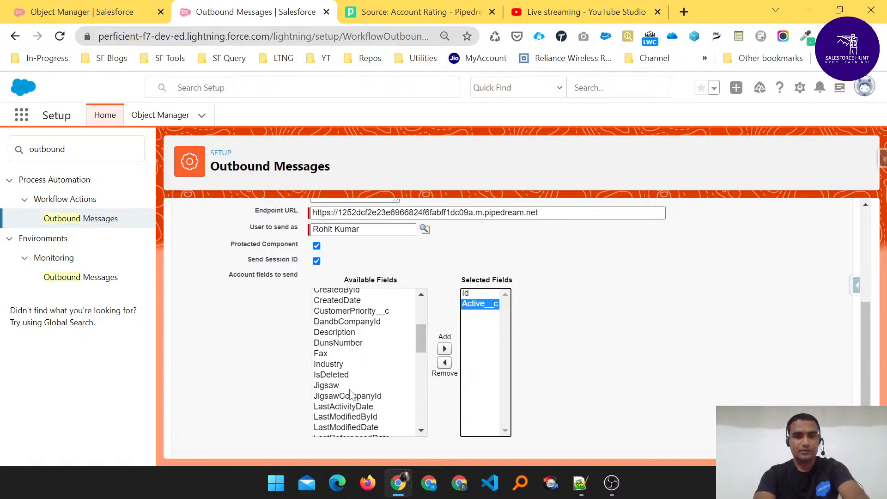
click(332, 364)
click(444, 350)
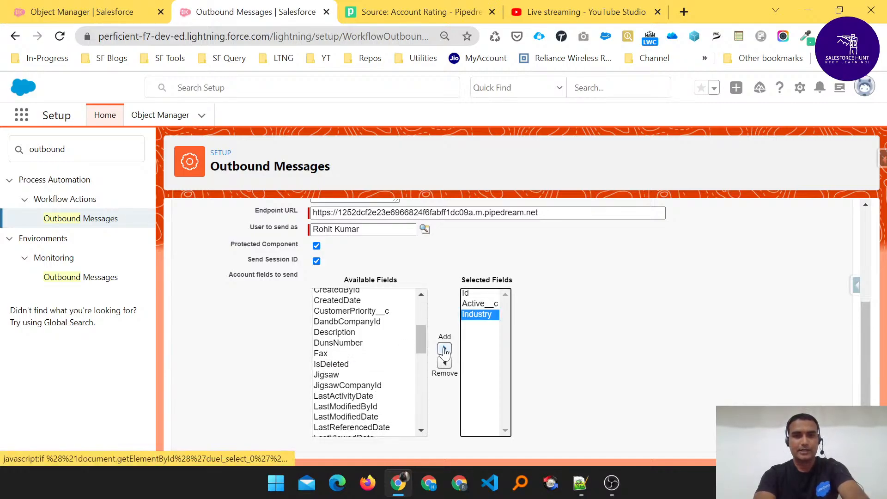
- Add Name and Rating to the Selected Fields to send
scroll(353, 392, down, 2)
scroll(353, 392, down, 1)
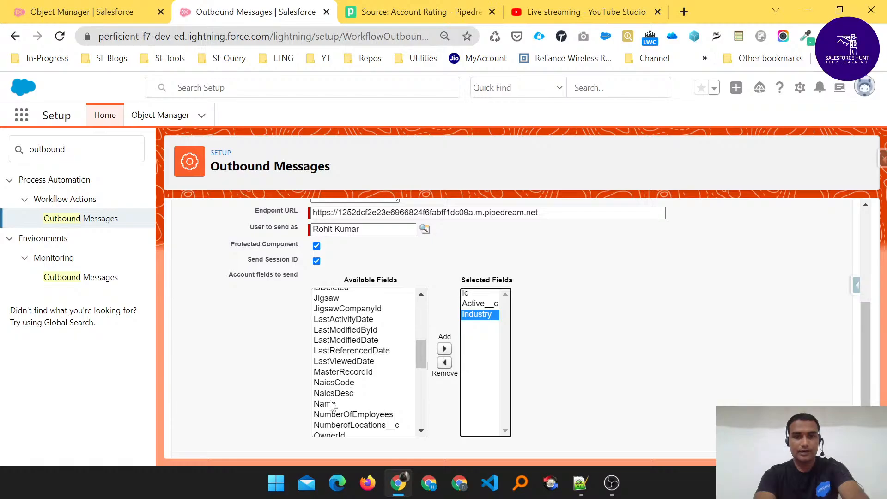
click(332, 404)
click(445, 350)
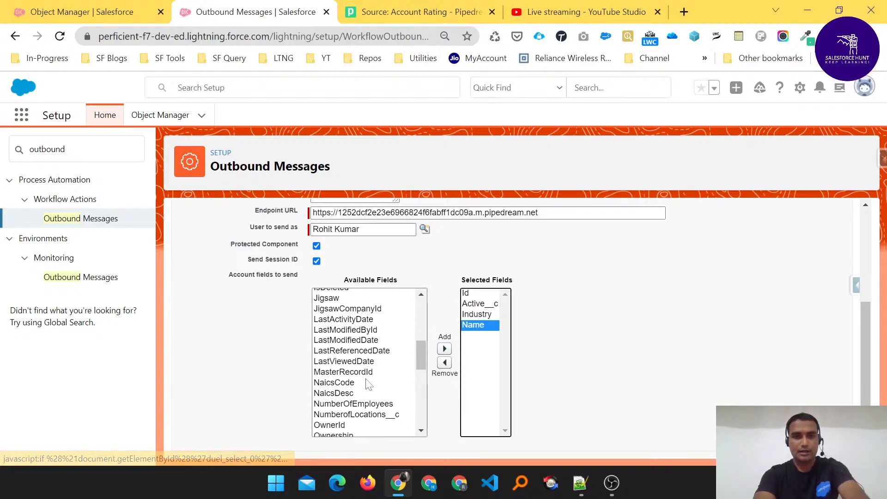
scroll(370, 384, down, 3)
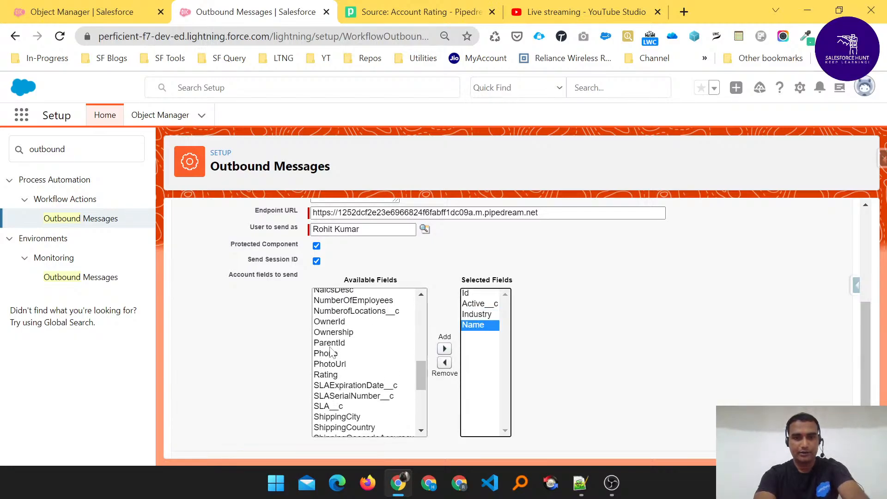
click(326, 375)
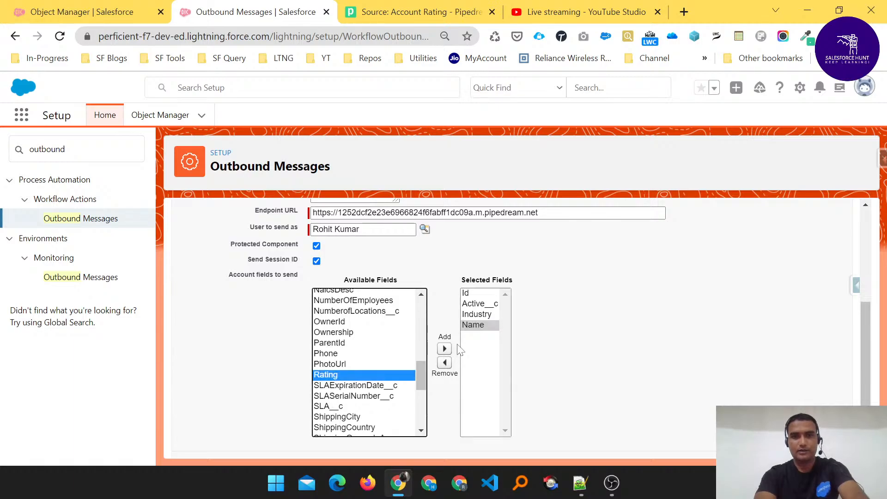
click(445, 349)
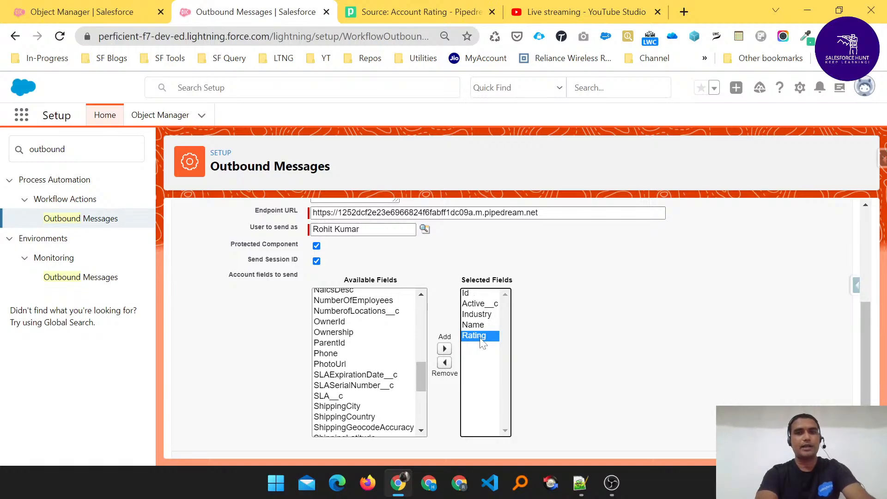
scroll(542, 363, down, 1)
scroll(542, 363, up, 4)
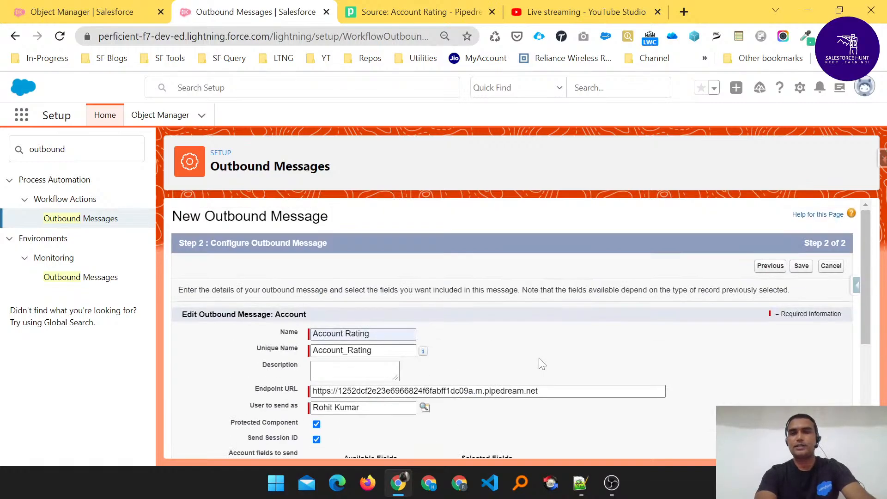
- Save the Account Rating outbound message and review its detail page showing API Version 53.0
click(802, 267)
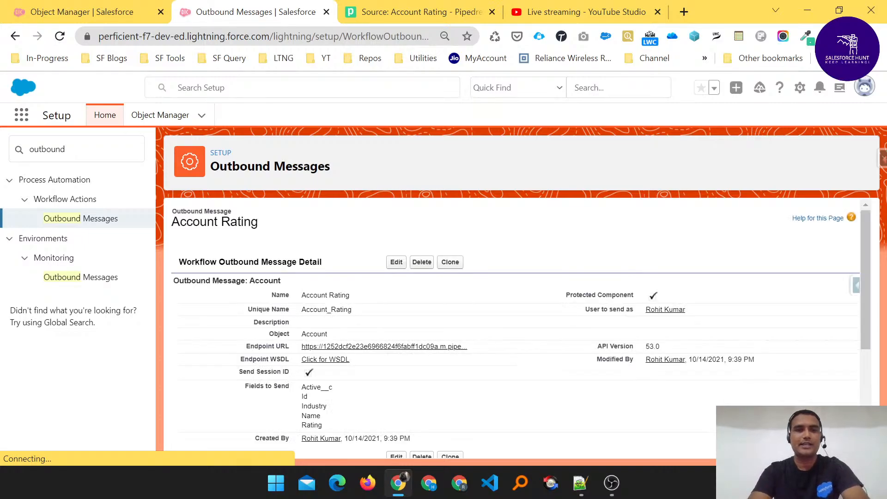
scroll(517, 328, down, 3)
scroll(512, 328, up, 4)
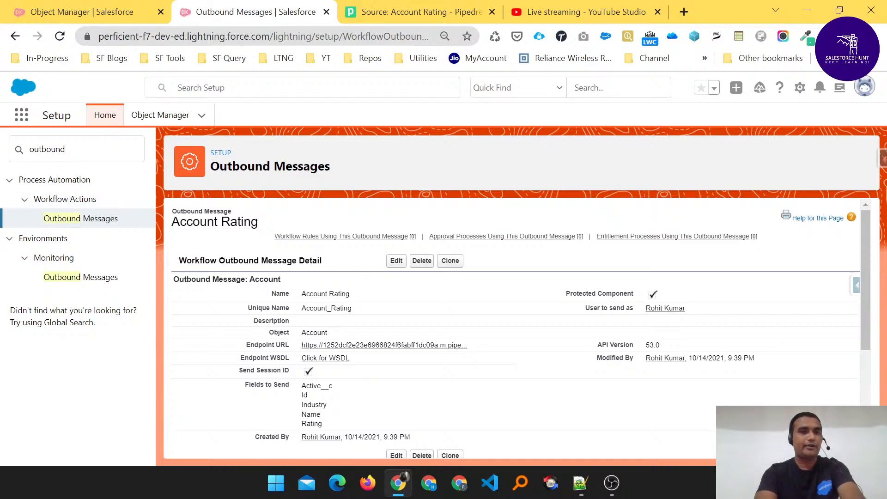
click(11, 145)
- Search Quick Find for 'flow' and open Process Automation > Flows, listing 9 flows
key(BackSpace)
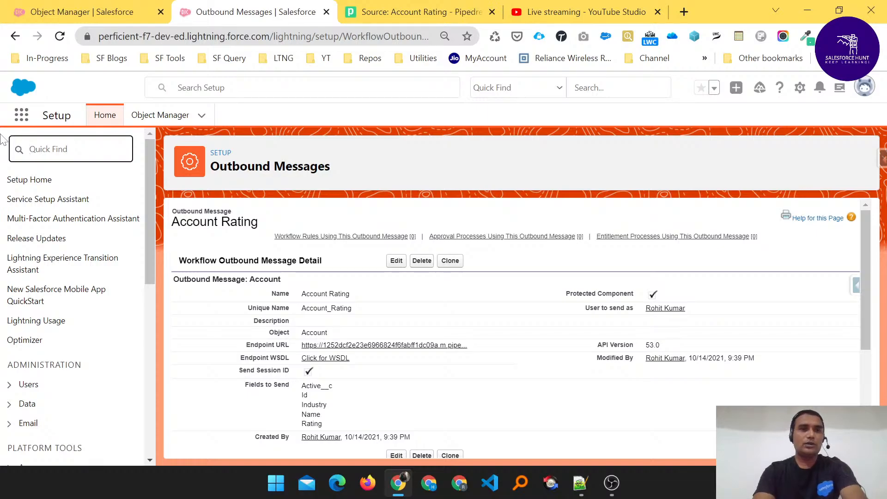
text(flow)
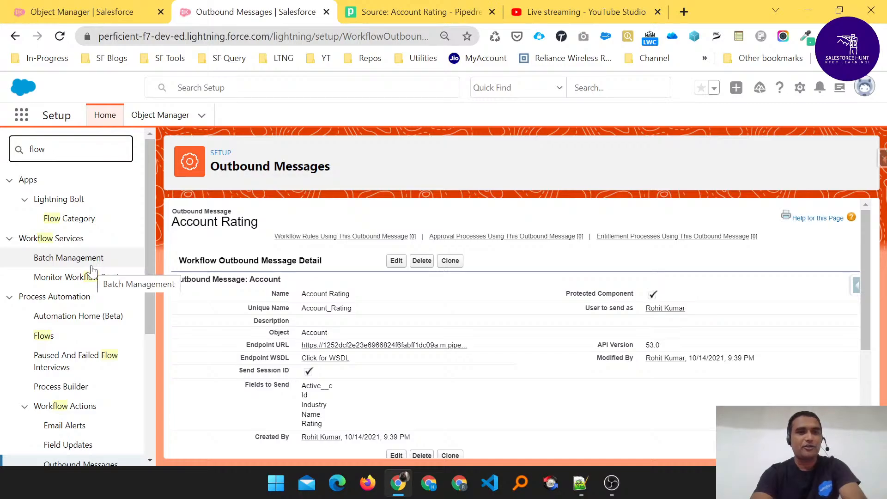
scroll(93, 271, down, 1)
scroll(92, 271, down, 3)
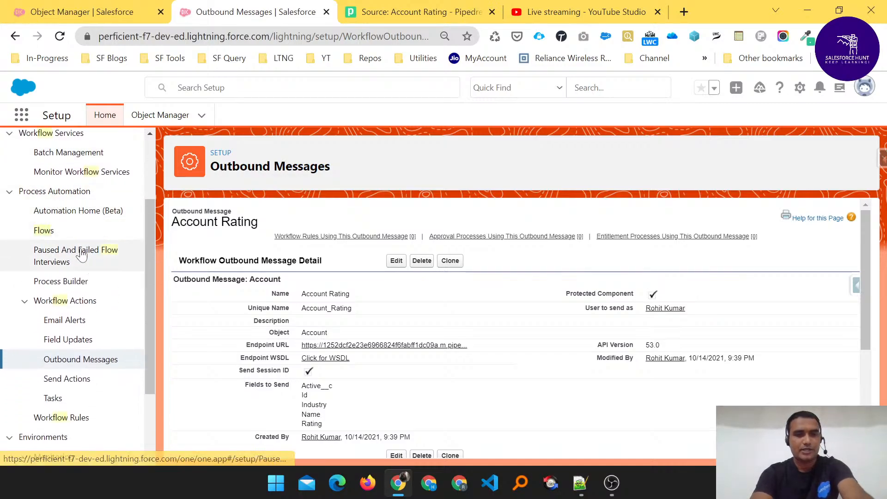
mouse_move(21, 222)
mouse_down()
mouse_move(78, 244)
mouse_move(14, 229)
mouse_move(26, 235)
mouse_up()
key(Escape)
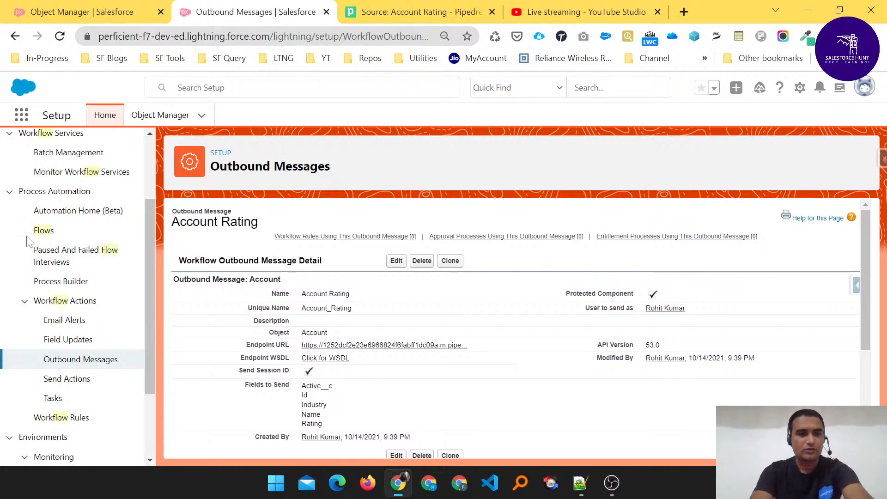
click(39, 232)
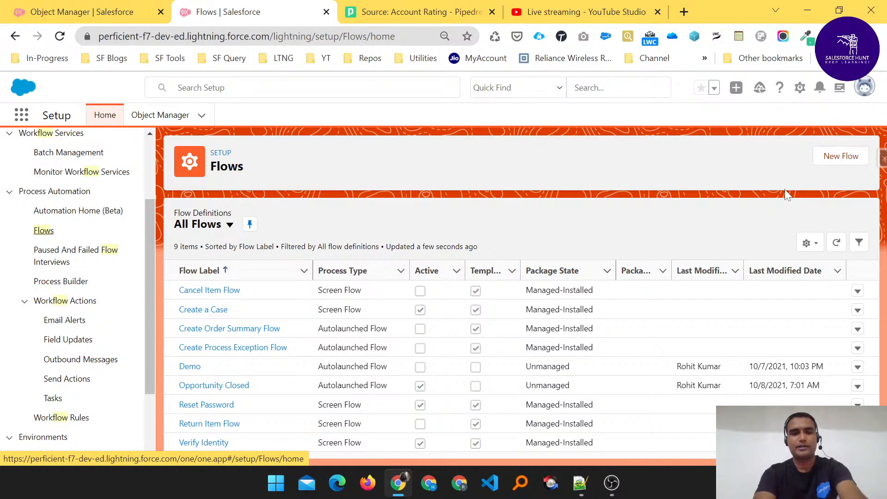
mouse_move(810, 143)
mouse_down()
mouse_move(824, 164)
mouse_move(863, 178)
mouse_move(871, 172)
mouse_up()
key(Escape)
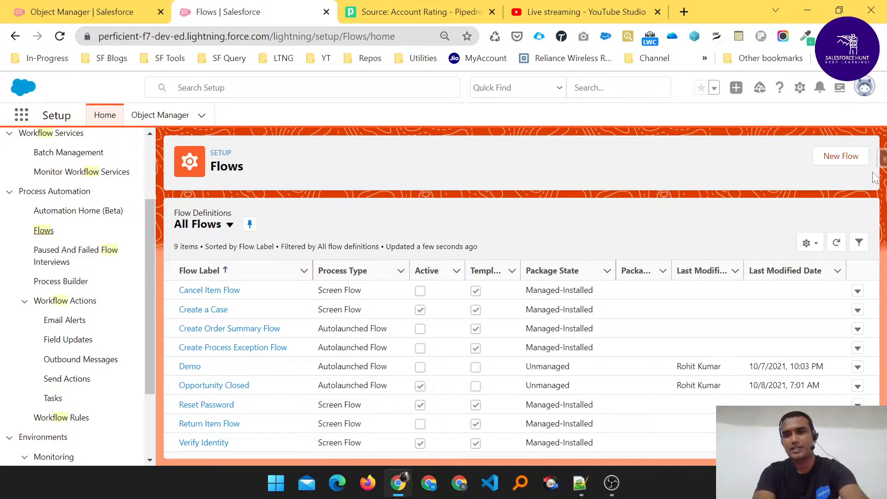
- Create a new flow of type Record-Triggered Flow
click(841, 157)
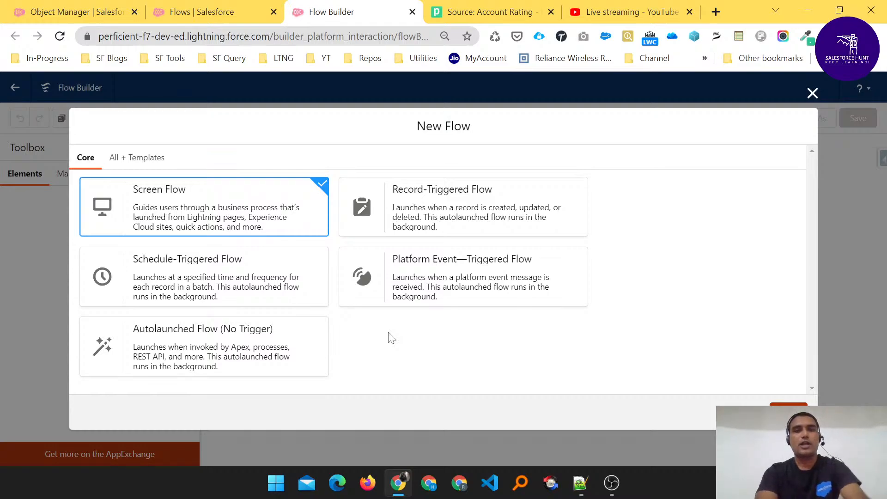
click(434, 207)
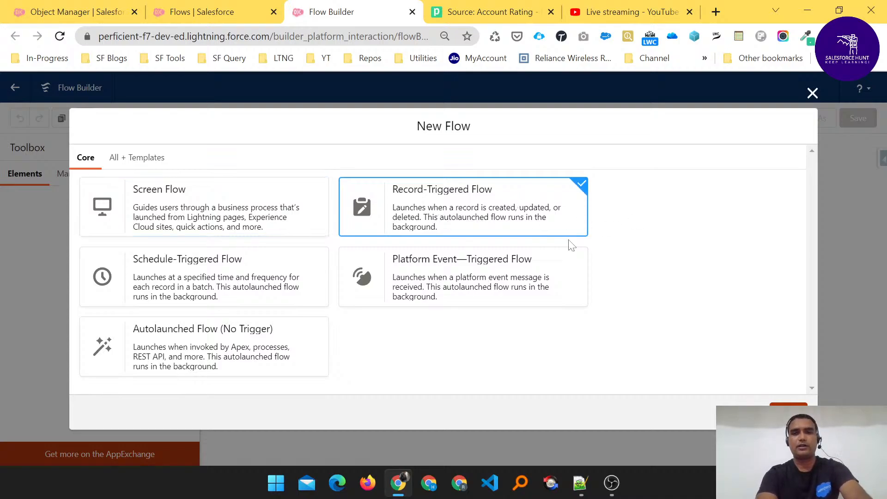
click(789, 412)
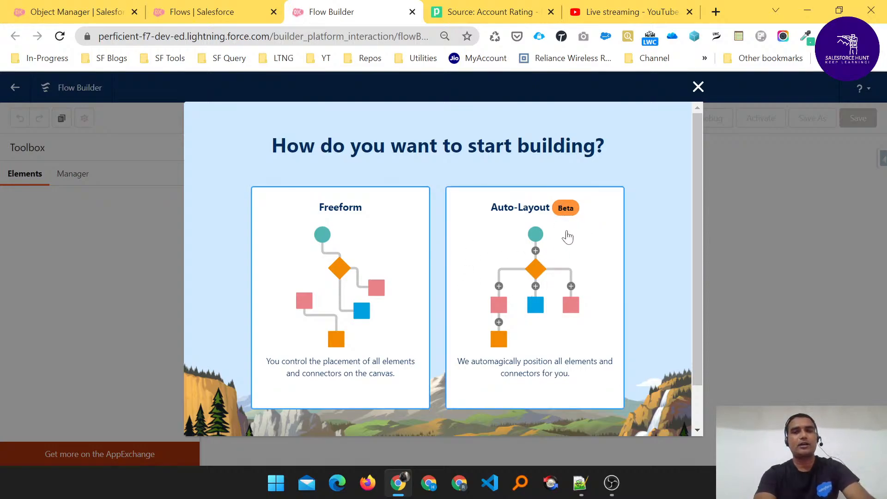
- Choose Auto-Layout and set Account as the object that triggers the flow
click(577, 262)
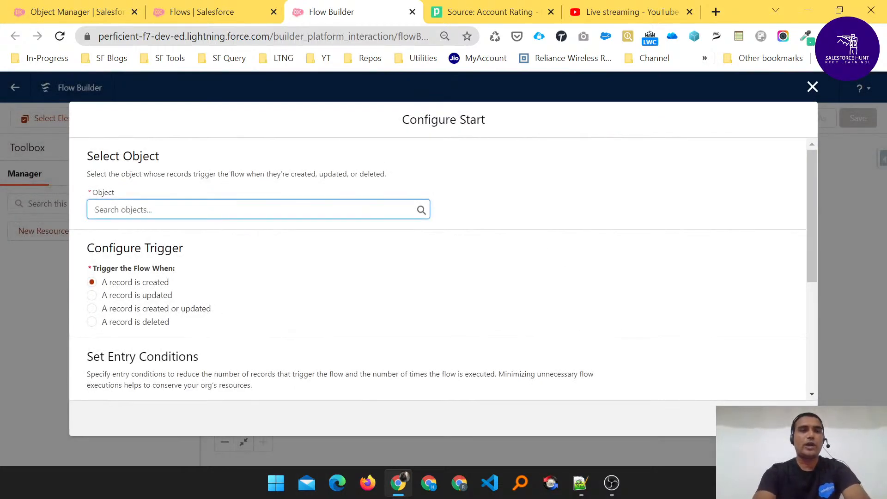
click(259, 209)
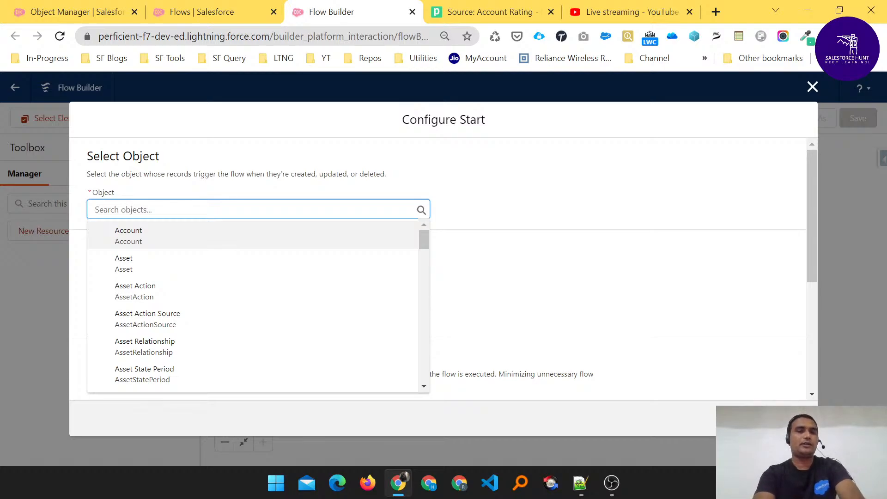
click(139, 240)
scroll(138, 243, down, 5)
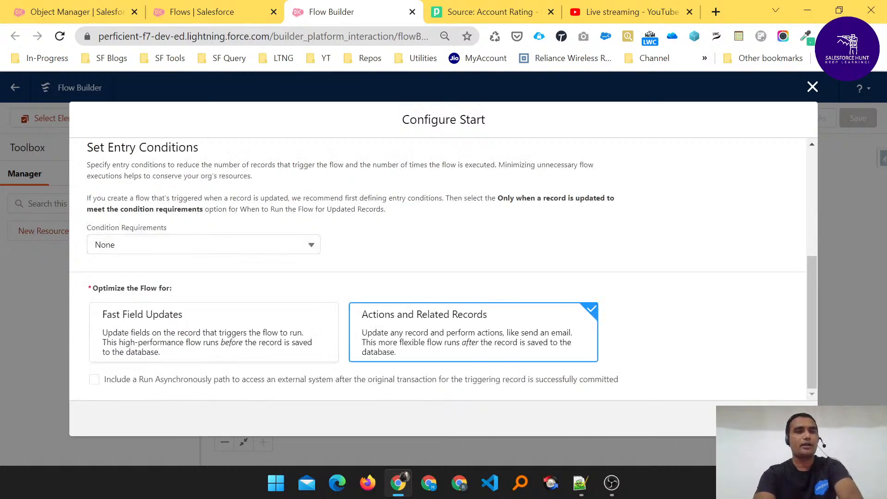
click(204, 244)
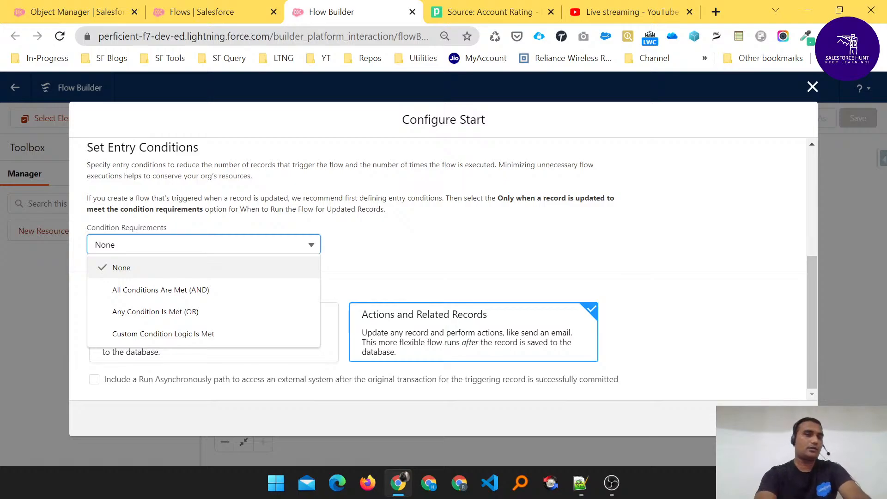
- Set entry conditions to All Conditions Are Met (AND) with Rating Equals Cold
click(169, 290)
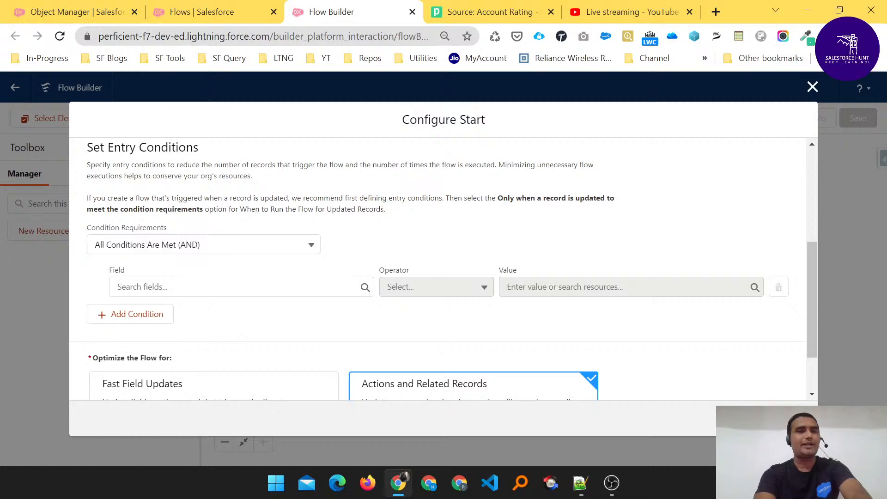
click(305, 287)
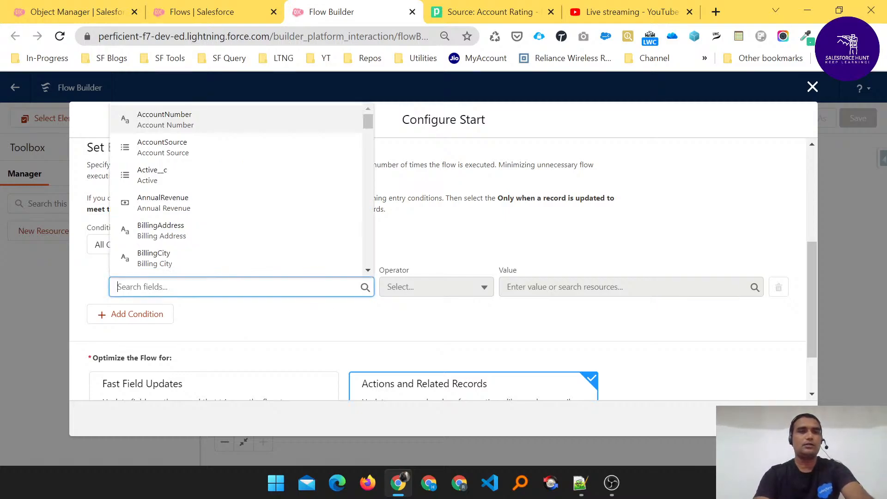
text(Ra)
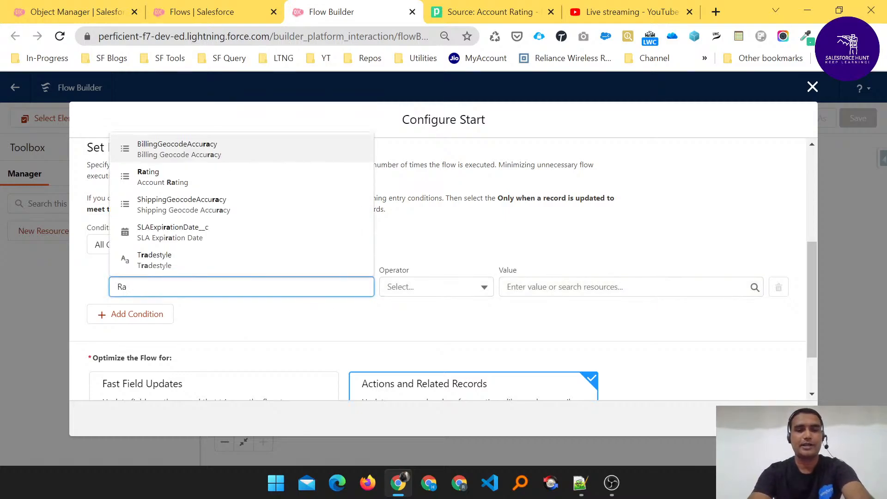
text(ti)
click(150, 233)
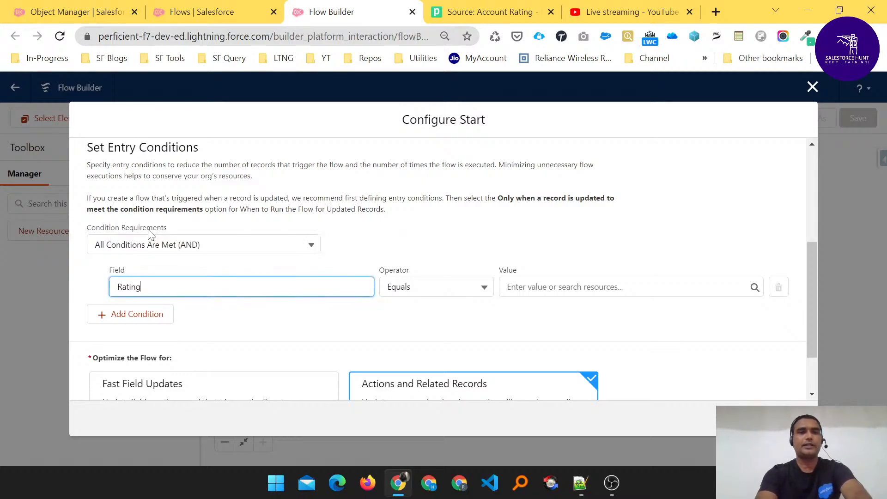
click(623, 287)
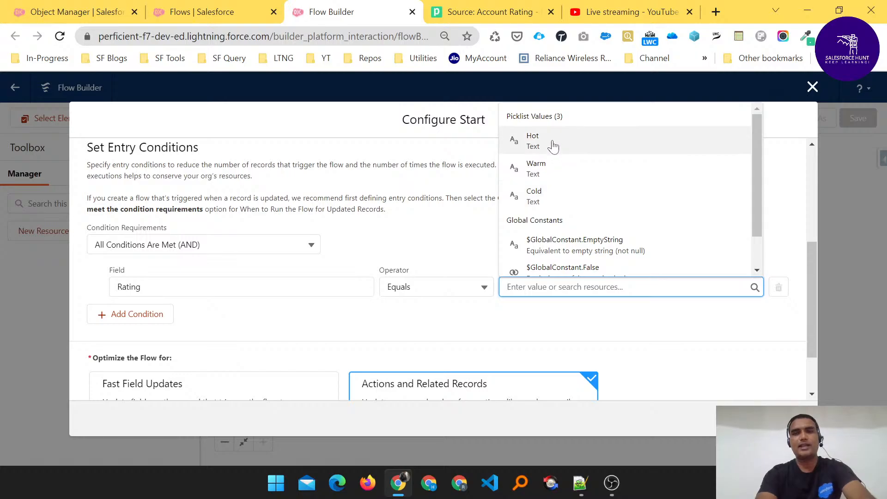
click(552, 202)
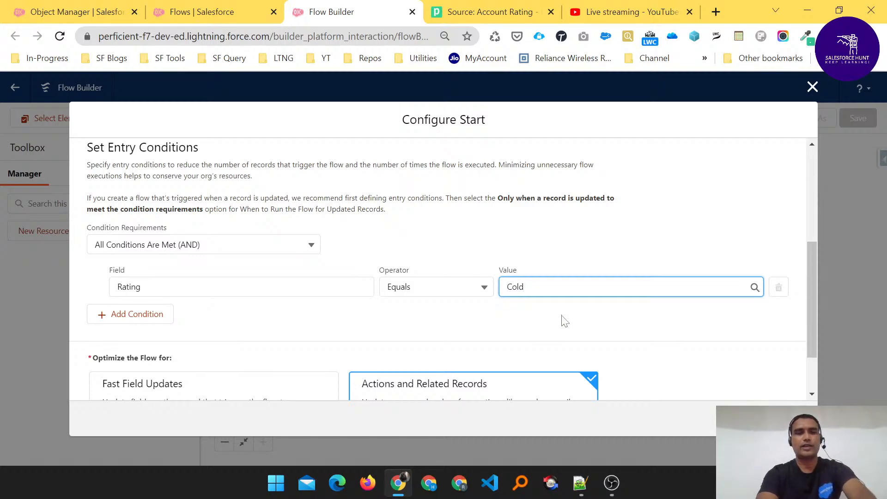
scroll(565, 321, down, 2)
scroll(561, 319, up, 5)
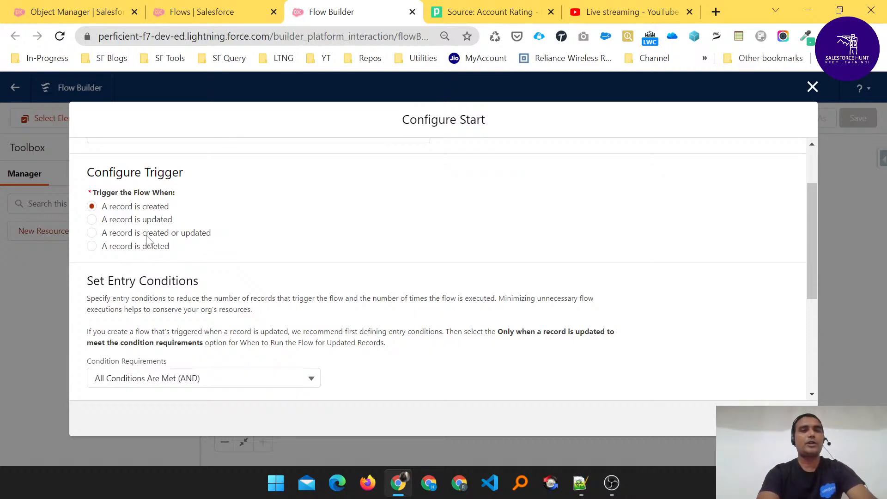
- Trigger the flow when an account record is created or updated, then close Configure Start
scroll(145, 240, down, 4)
scroll(144, 240, up, 5)
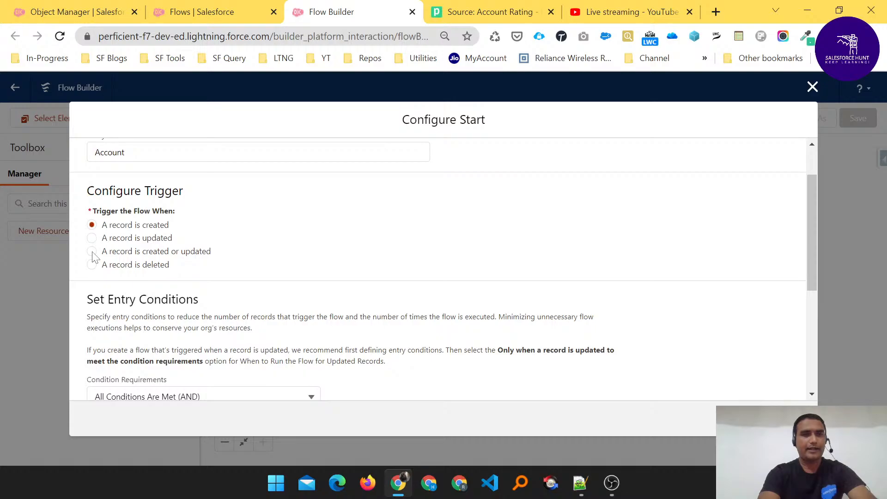
click(92, 252)
scroll(95, 257, down, 5)
scroll(185, 235, up, 4)
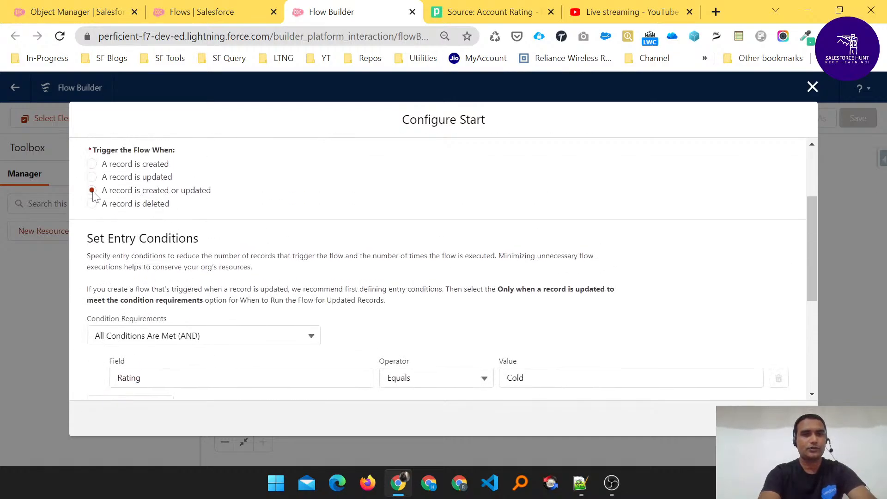
scroll(364, 257, down, 4)
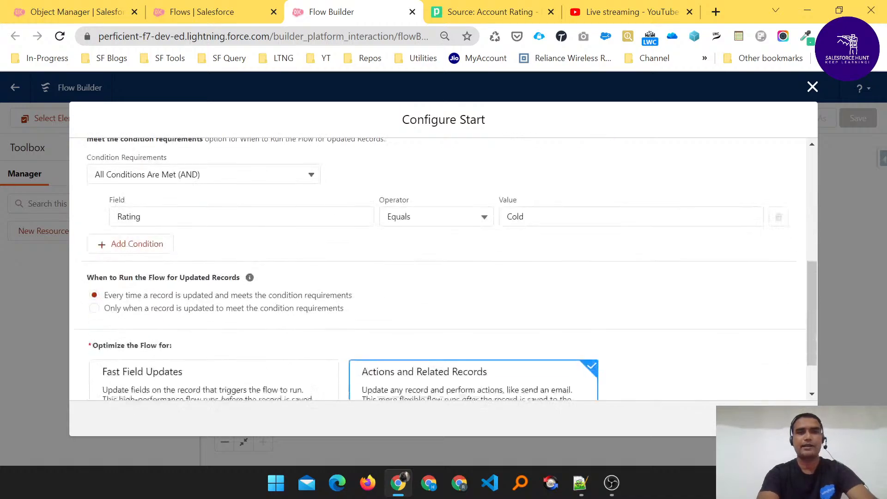
scroll(365, 257, down, 1)
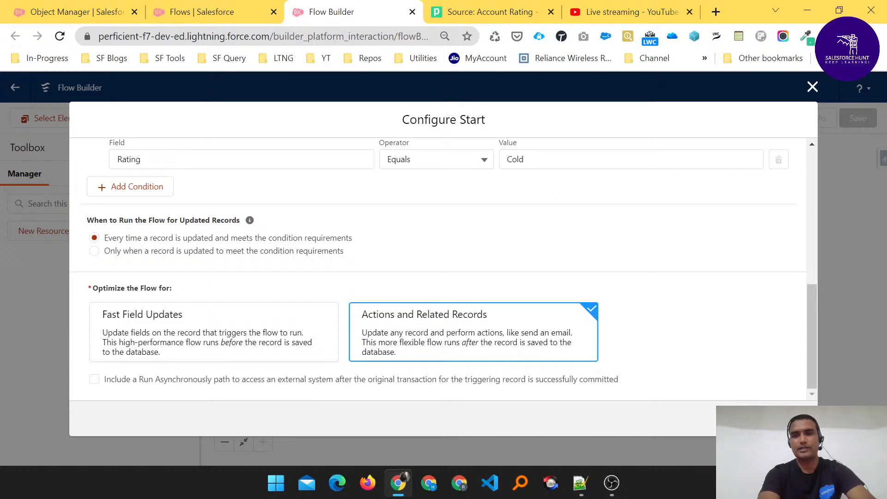
click(786, 418)
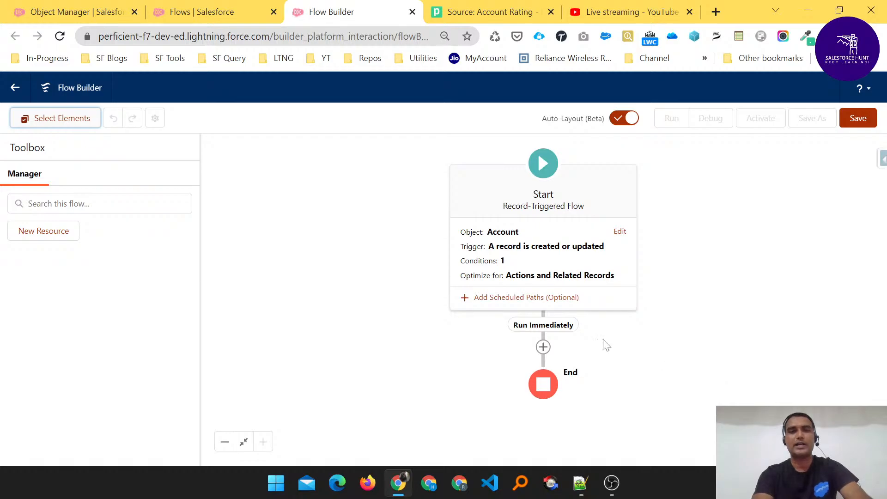
- Insert an action after Run Immediately, filtered to Outbound Message, choosing Account Rating
click(543, 348)
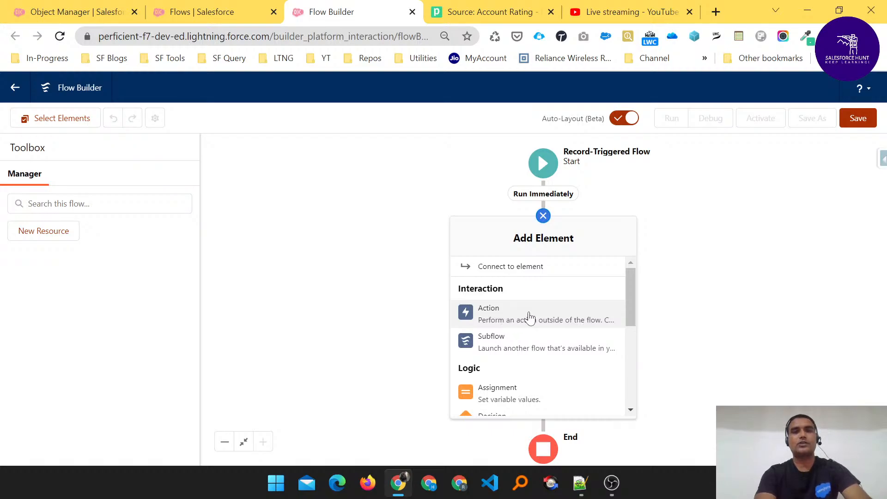
click(529, 316)
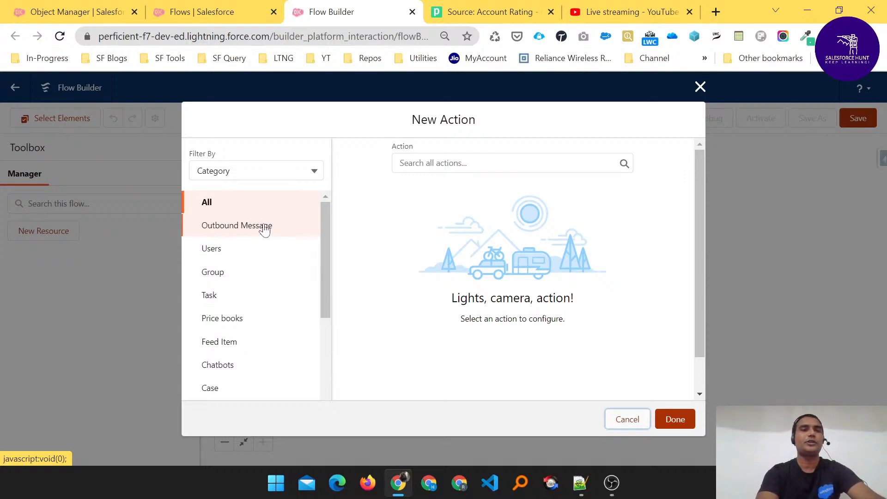
click(245, 229)
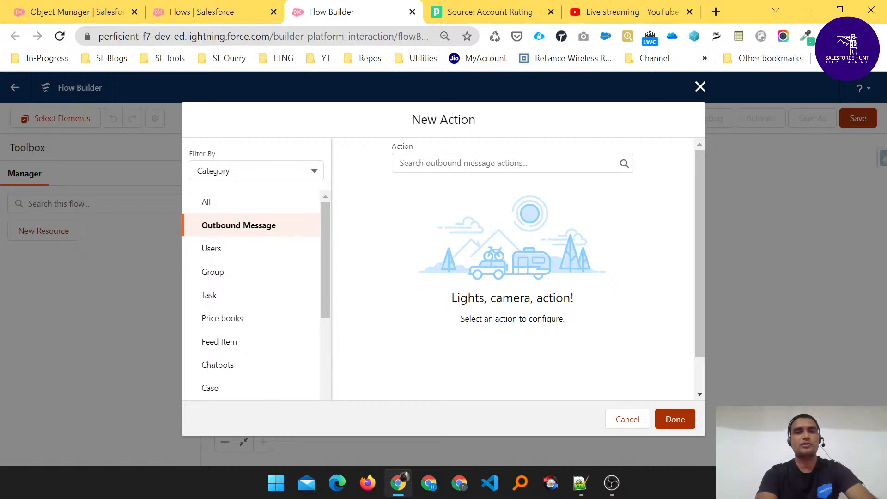
click(481, 163)
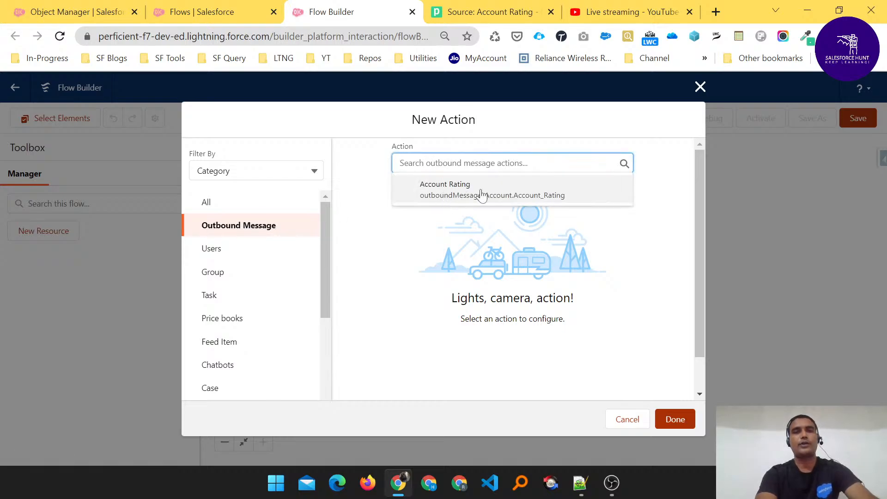
click(451, 194)
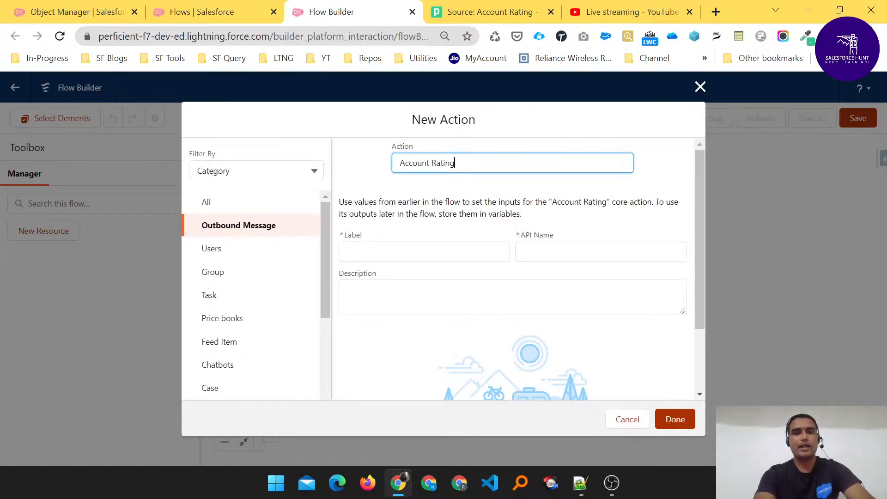
- Label the action 'Account Rating' and add it to the flow
click(424, 252)
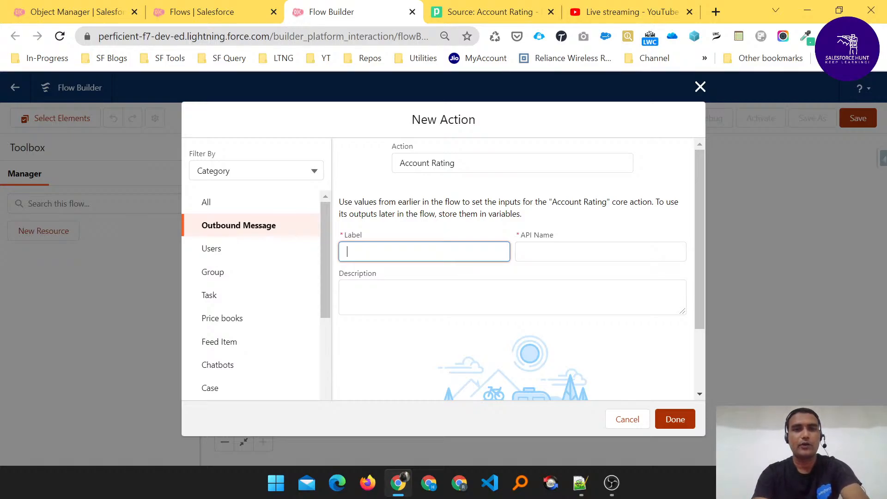
text(Accou)
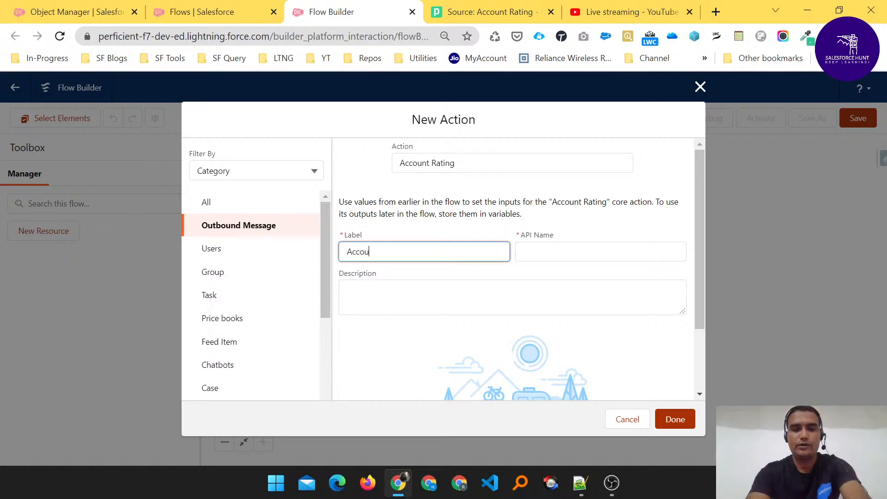
text(nt Rating)
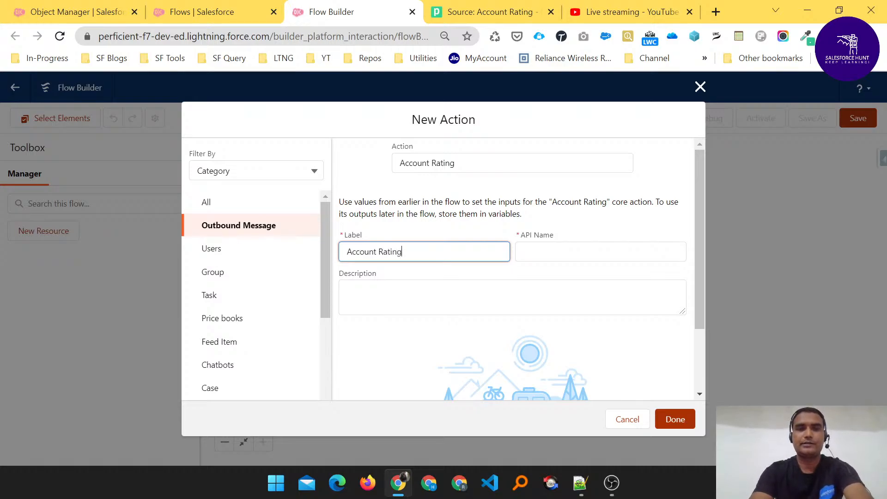
click(666, 297)
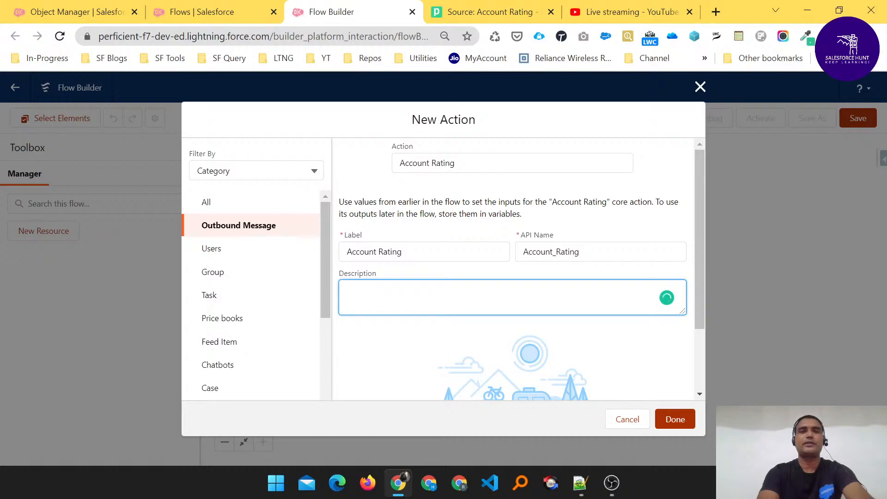
click(679, 422)
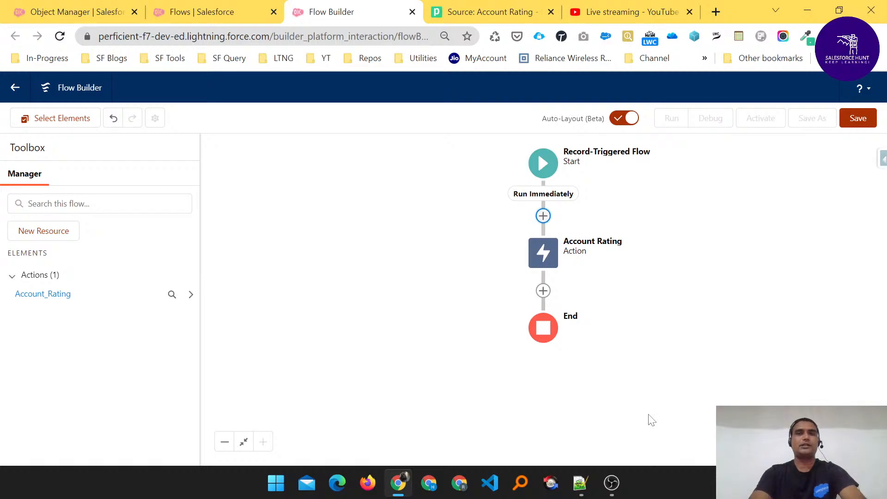
- Save the flow as 'Account Rating'
click(858, 118)
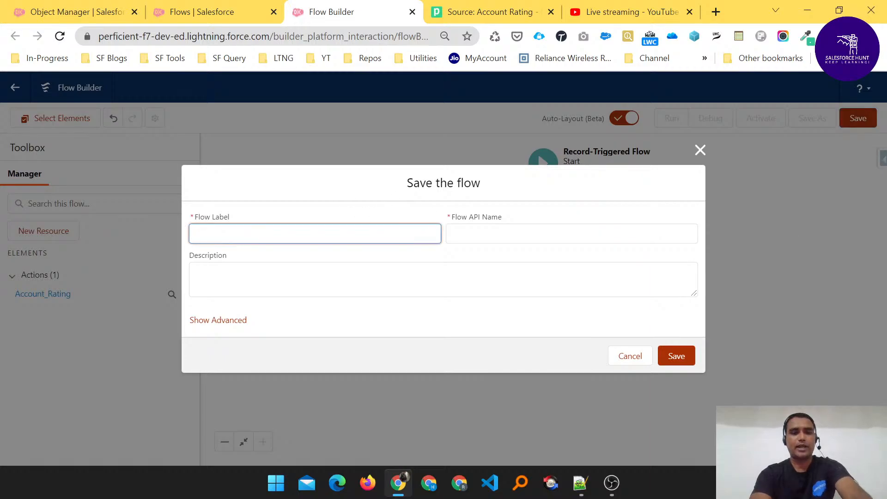
text(Account )
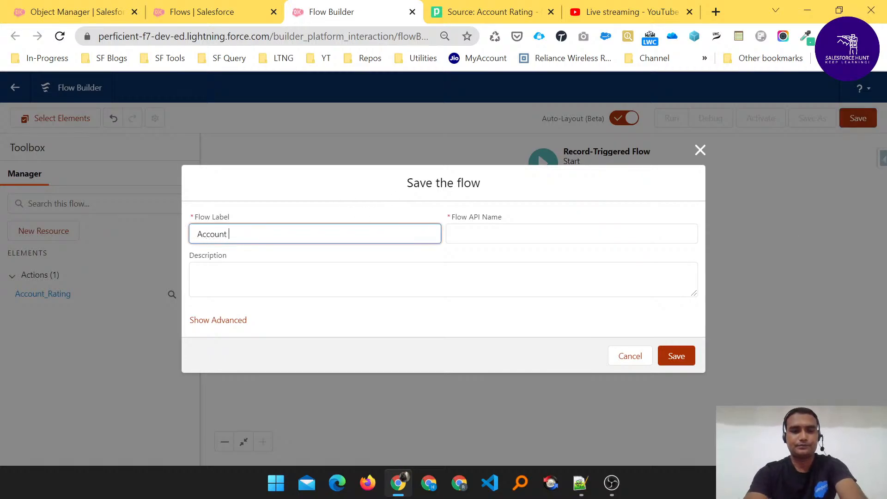
text(Rating)
key(Tab)
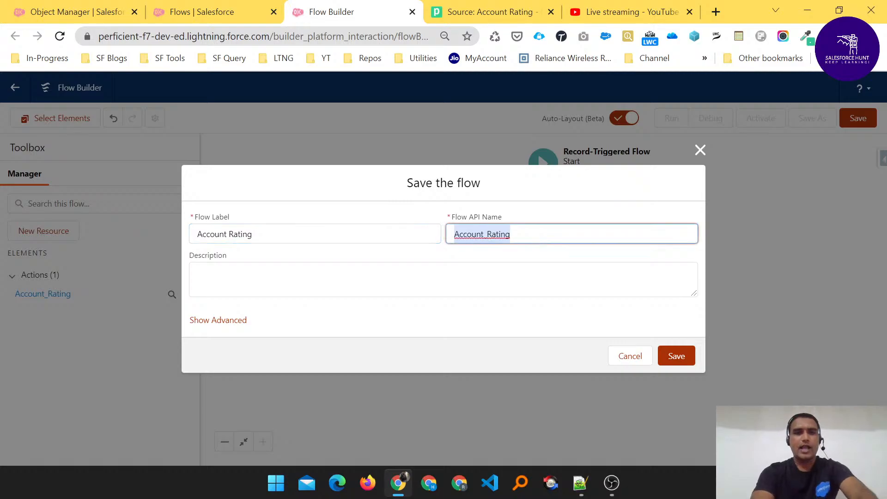
key(Tab)
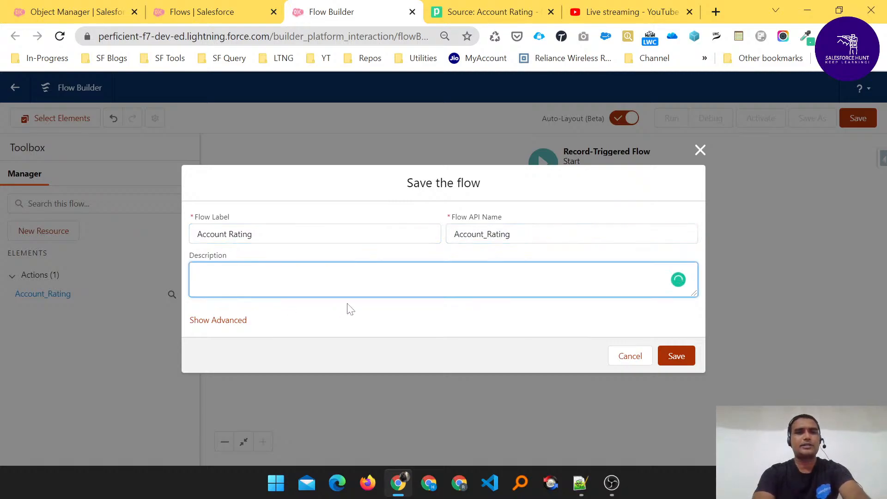
click(677, 356)
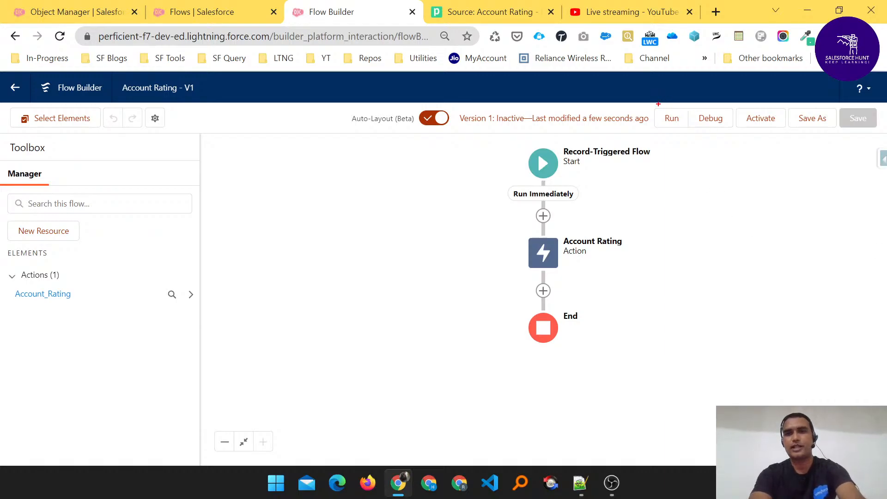
- Activate the Account Rating flow so Version 1 is active
mouse_move(659, 105)
mouse_down()
mouse_move(701, 76)
mouse_move(727, 95)
mouse_move(770, 103)
mouse_move(830, 96)
mouse_up()
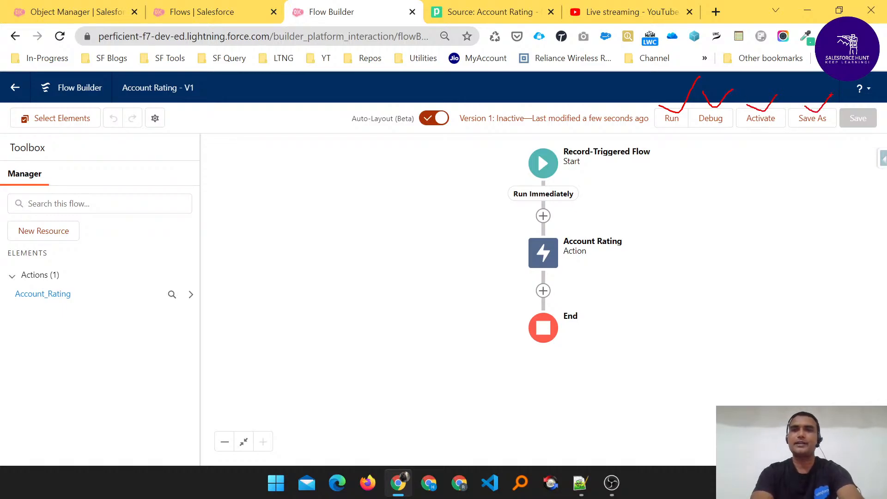
key(Escape)
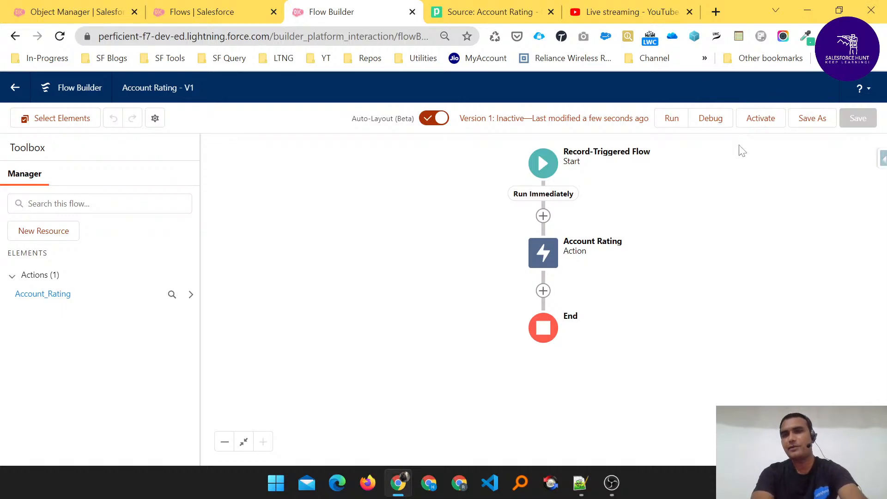
click(760, 122)
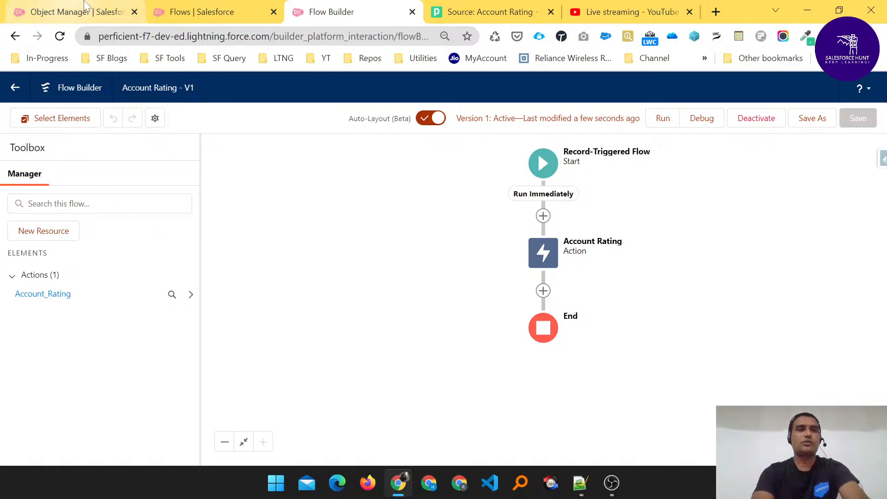
- Launch the Sales app by searching 'sales' in the App Launcher and show its Accounts list
click(99, 6)
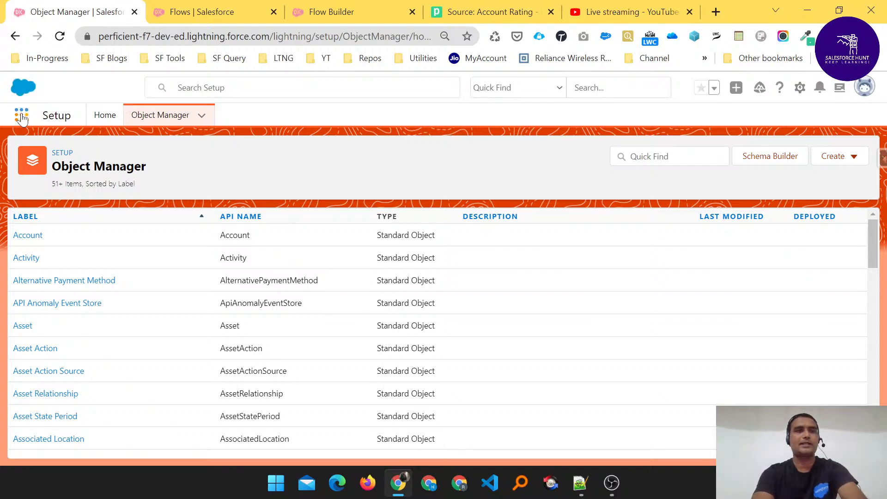
click(22, 116)
text(s)
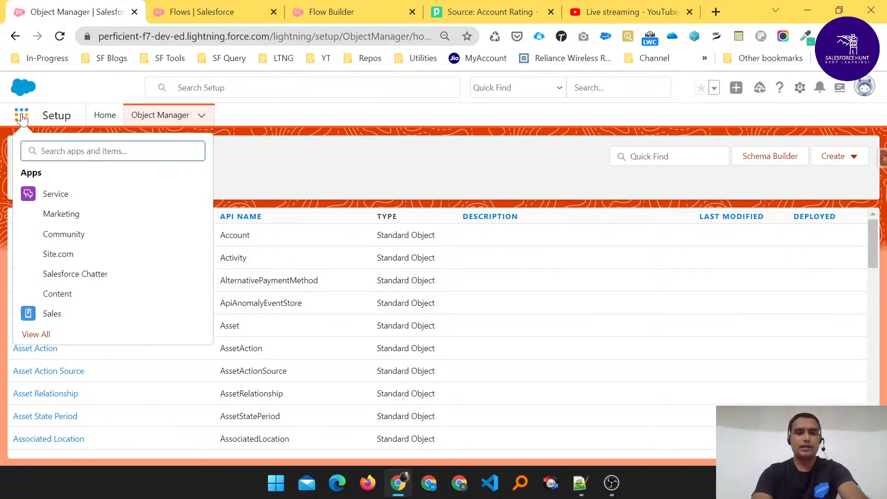
text(ales)
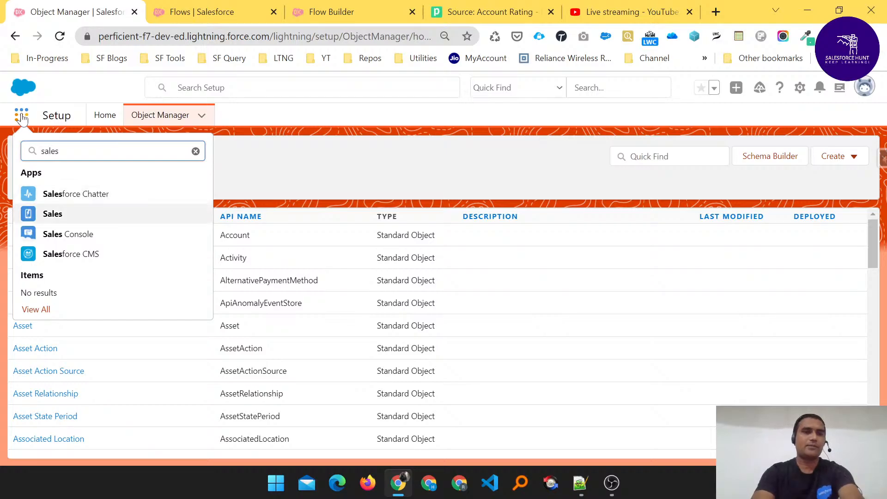
key(Return)
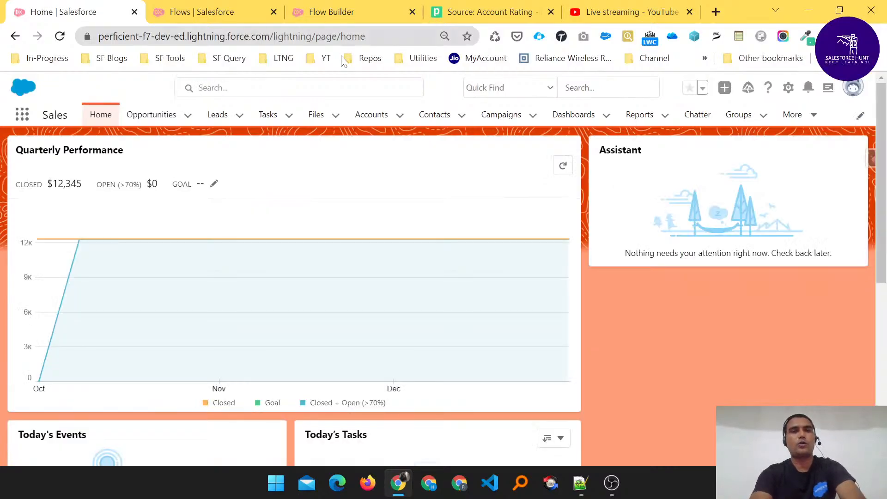
click(371, 114)
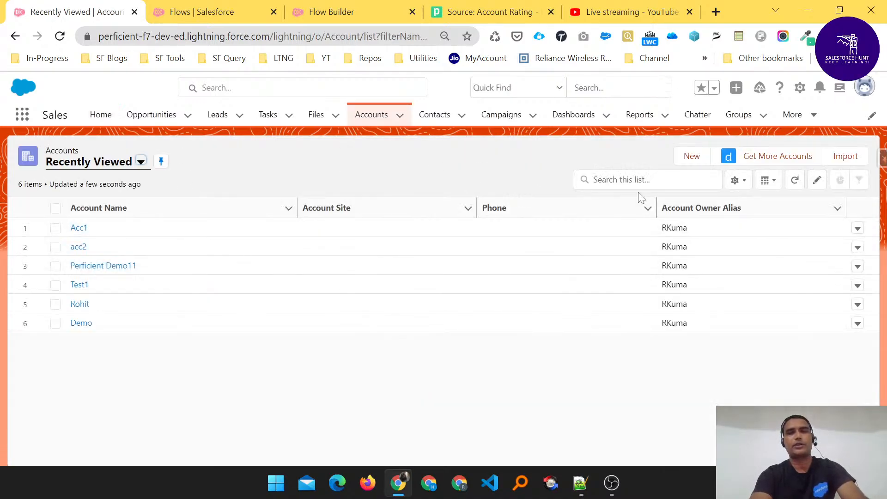
- Start a new account, fill in its name and set Rating to Cold
click(696, 158)
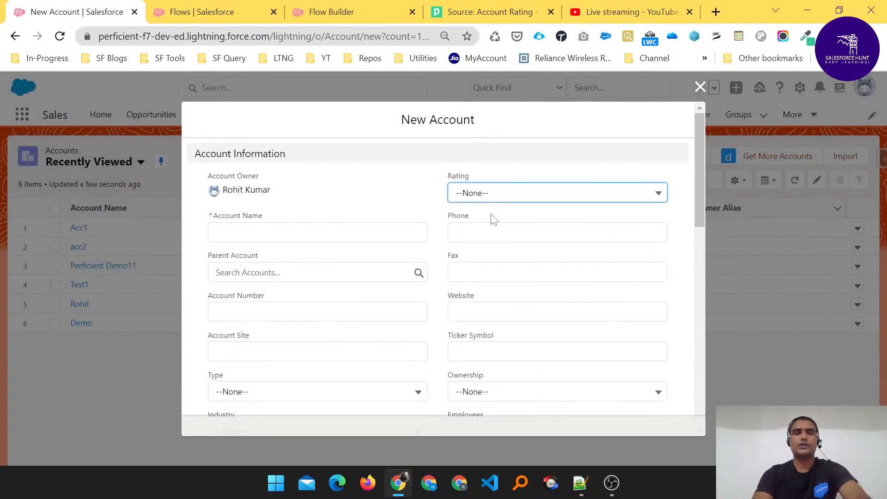
click(388, 232)
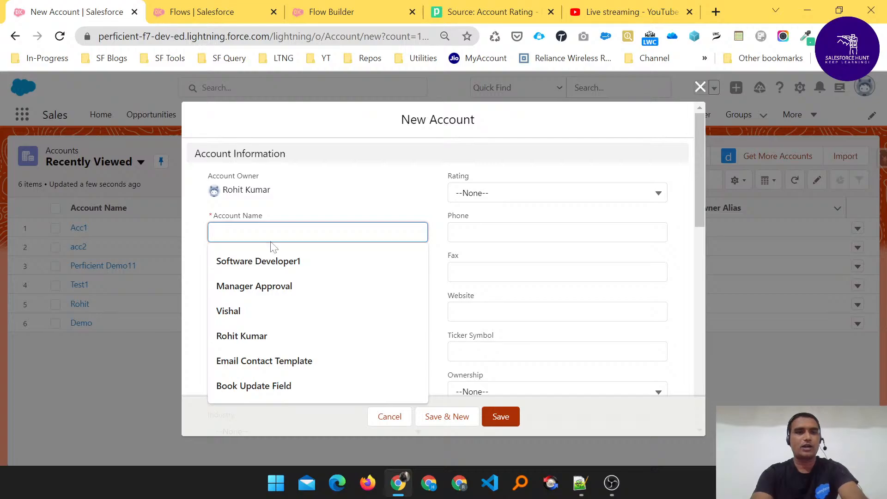
click(246, 339)
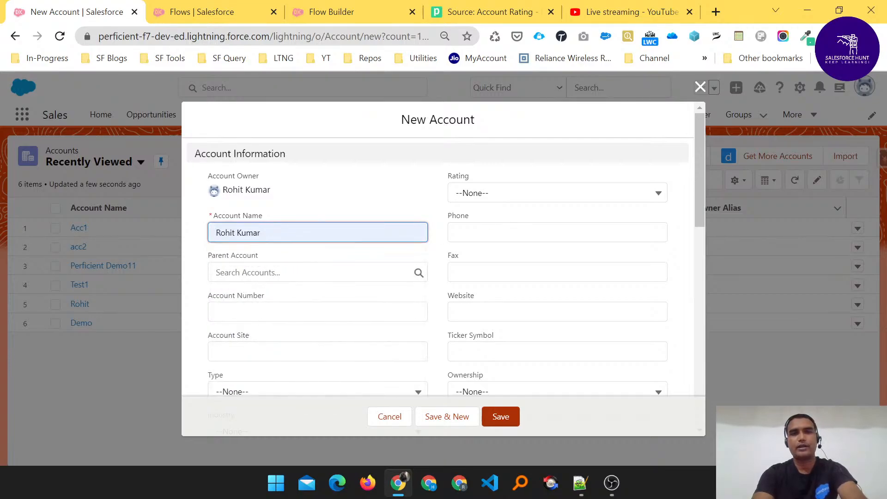
click(490, 193)
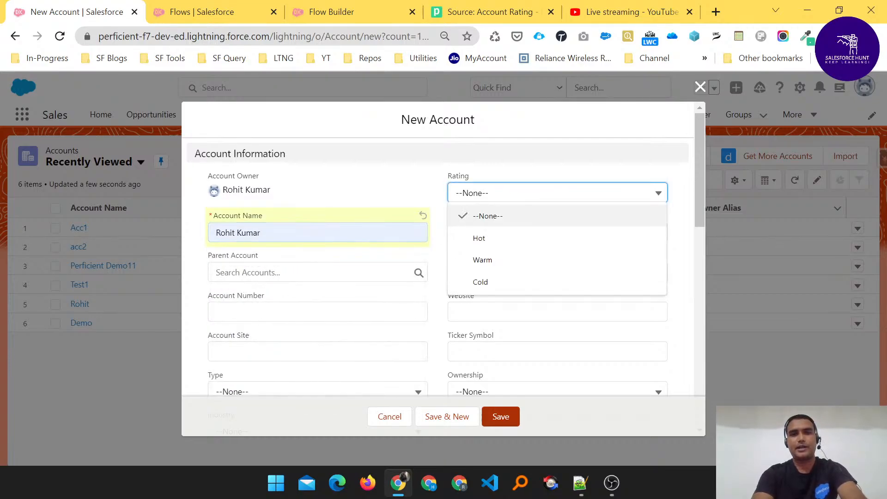
click(491, 283)
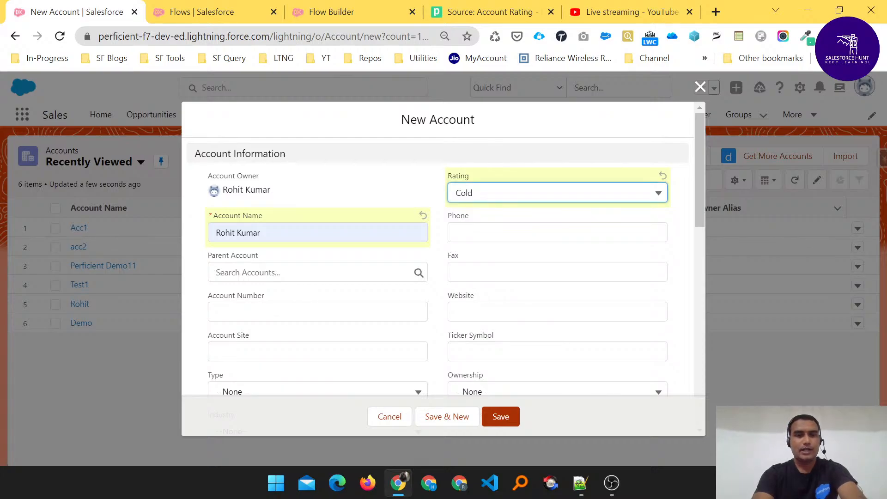
- Set Type to Customer - Direct and Industry to Banking, then save the account
scroll(289, 337, down, 3)
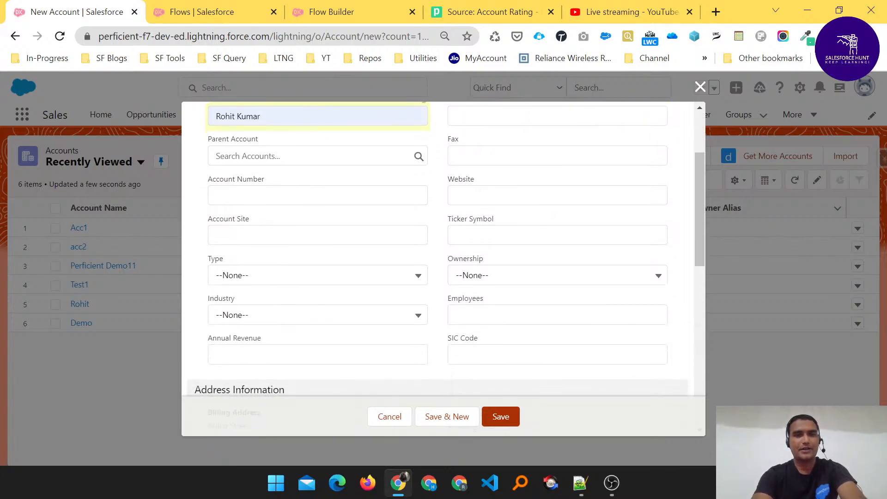
click(319, 276)
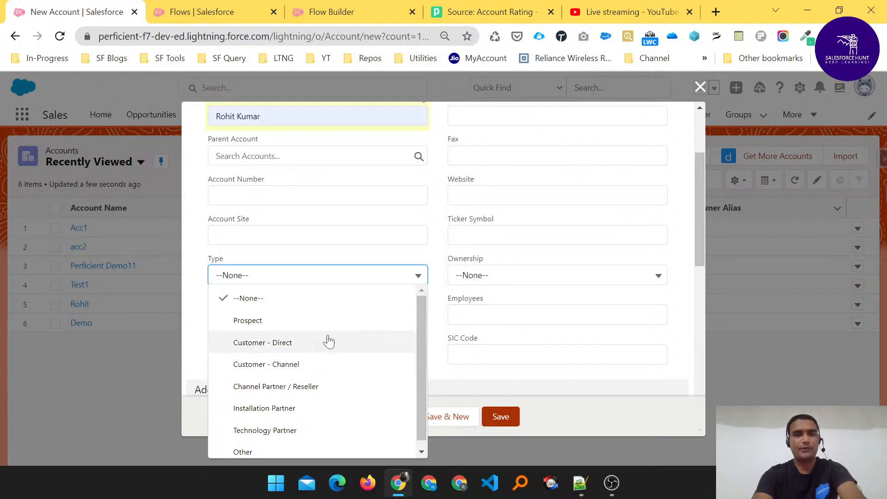
click(278, 345)
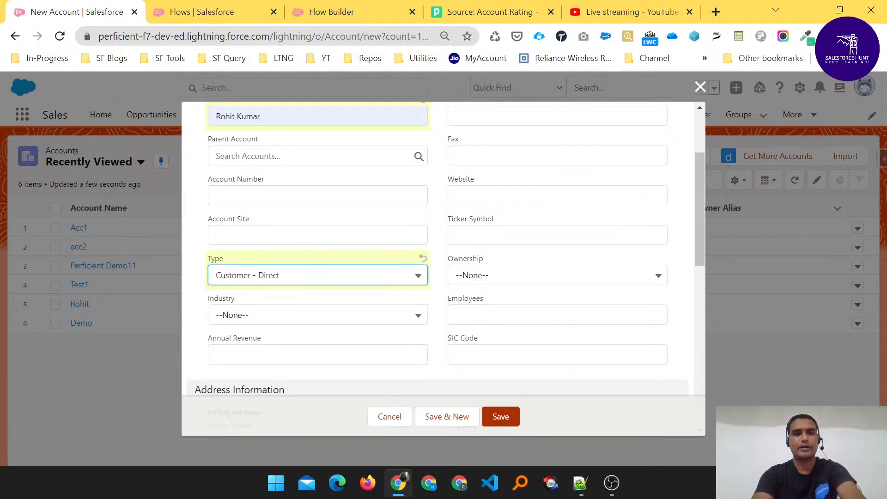
click(319, 316)
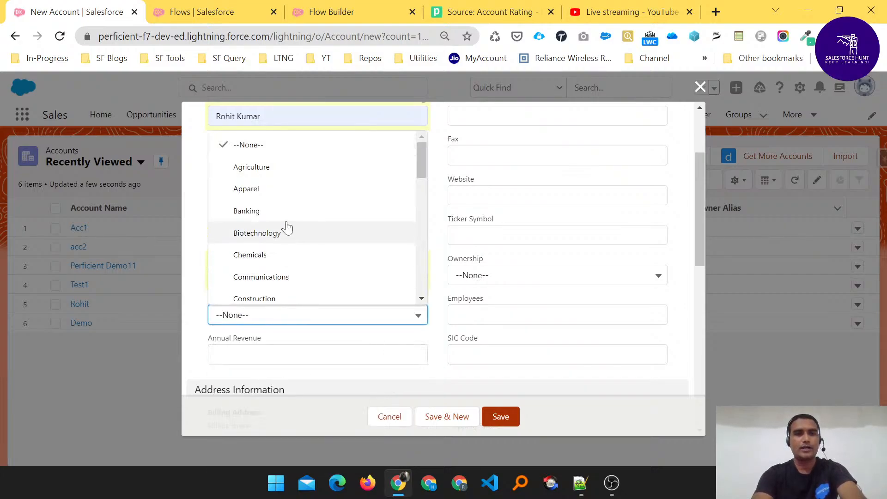
click(279, 213)
scroll(561, 306, up, 3)
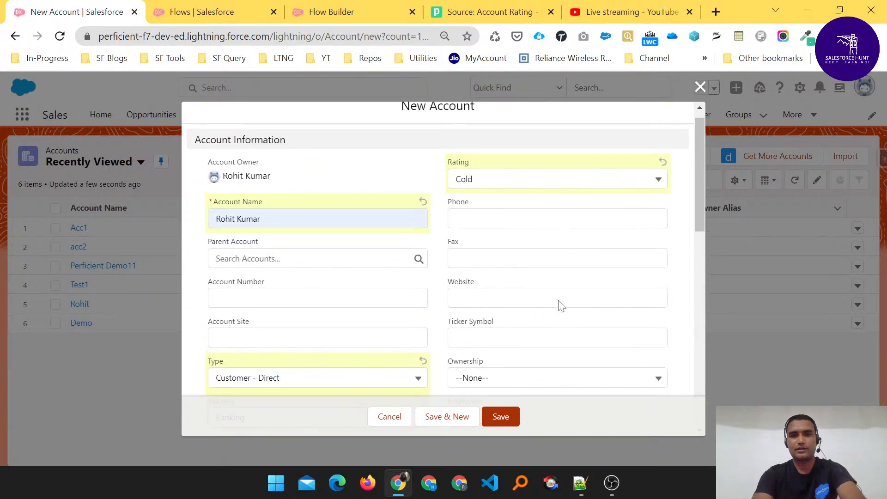
scroll(562, 306, down, 1)
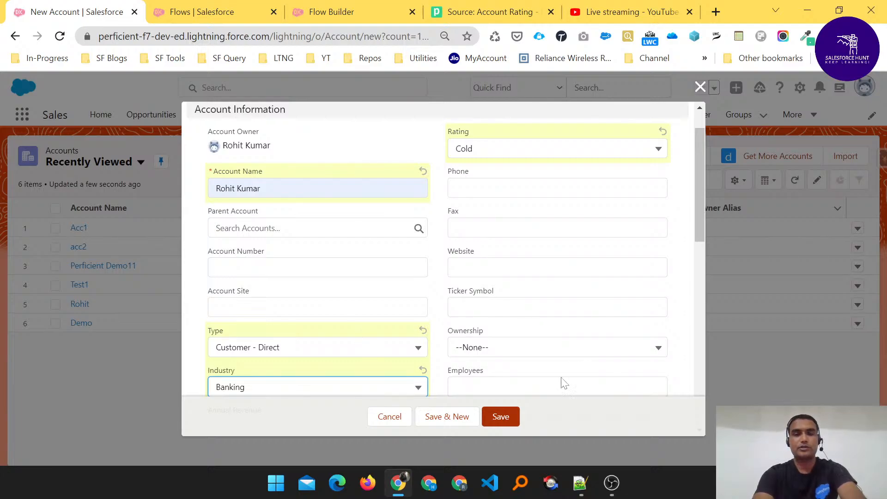
click(509, 417)
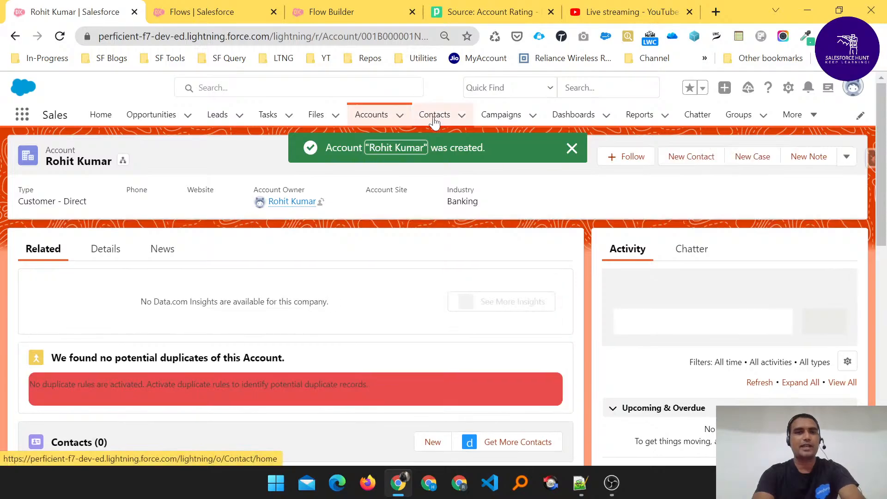
- Open the newest POST event in Pipedream's Account Rating source and expand its raw body
click(461, 23)
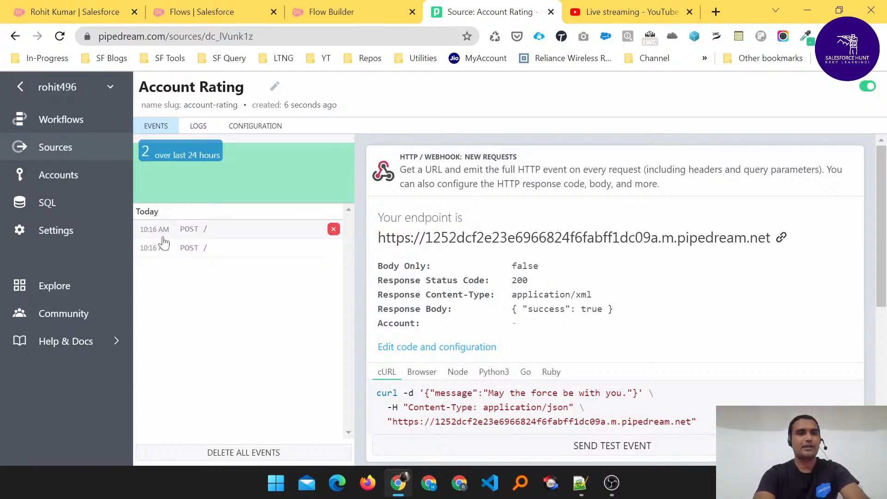
click(181, 231)
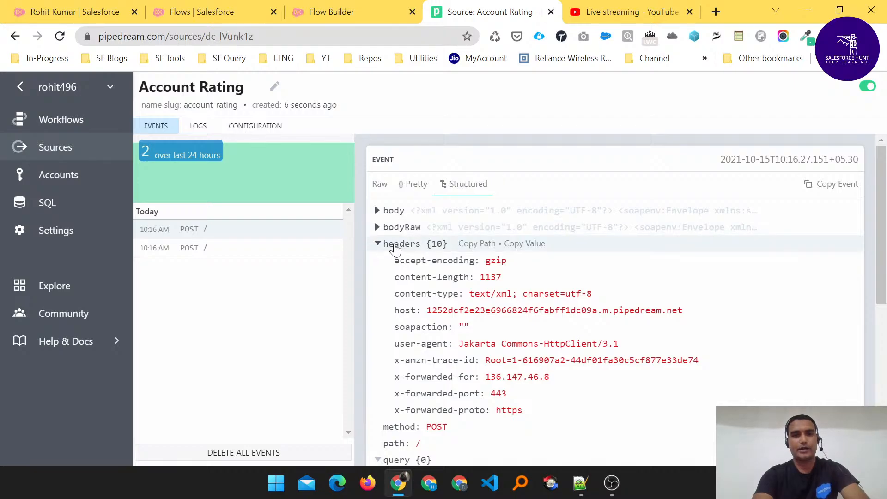
click(383, 231)
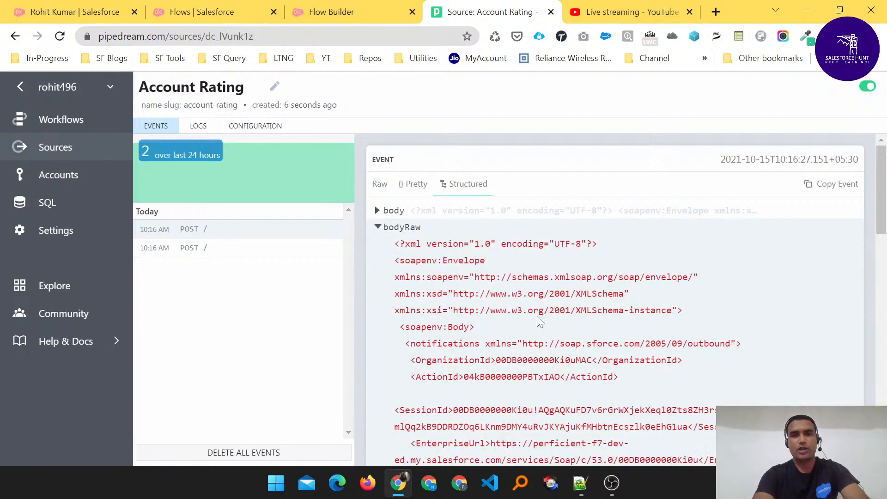
scroll(538, 318, down, 3)
scroll(538, 319, down, 1)
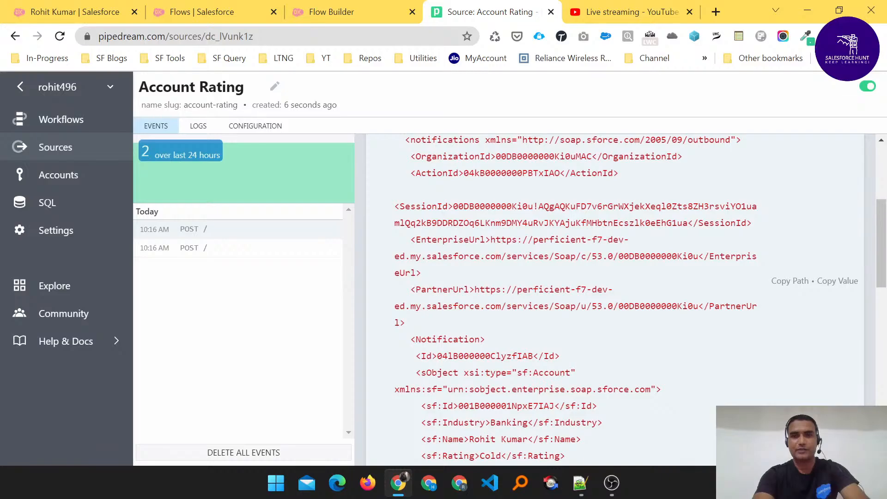
- Highlight the session id and the sObject fields Id, Industry Banking, Name and Rating Cold
double_click(493, 207)
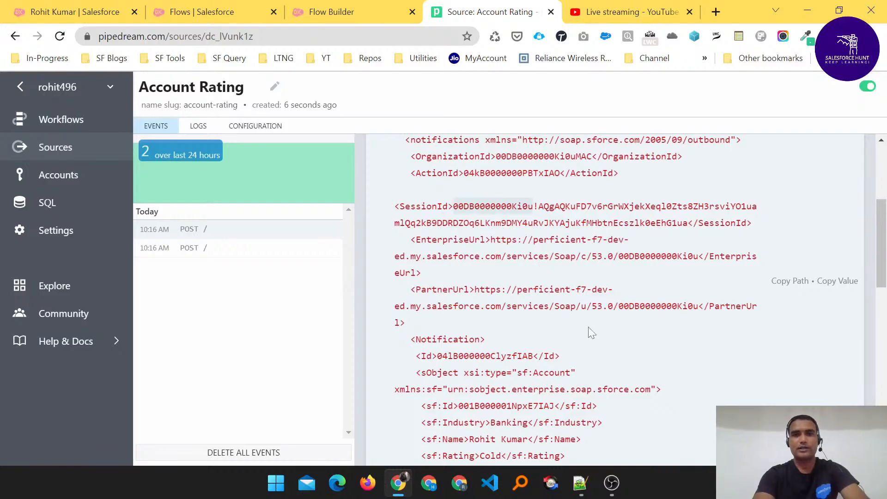
scroll(588, 326, down, 4)
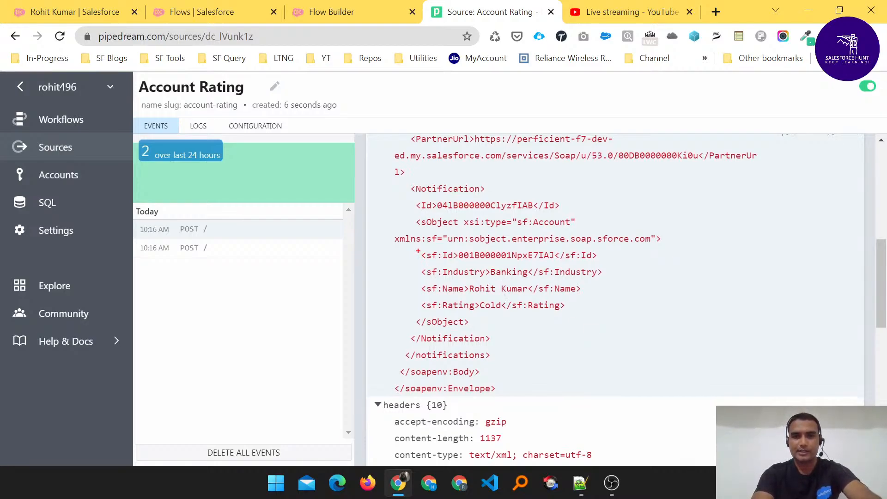
mouse_move(418, 252)
mouse_down()
mouse_move(419, 267)
mouse_move(522, 259)
mouse_up()
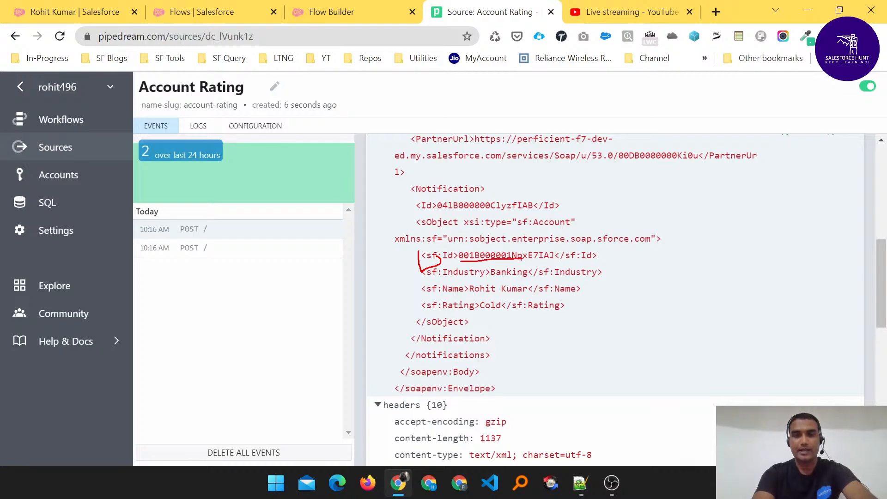
drag(443, 281, 532, 280)
drag(457, 294, 518, 293)
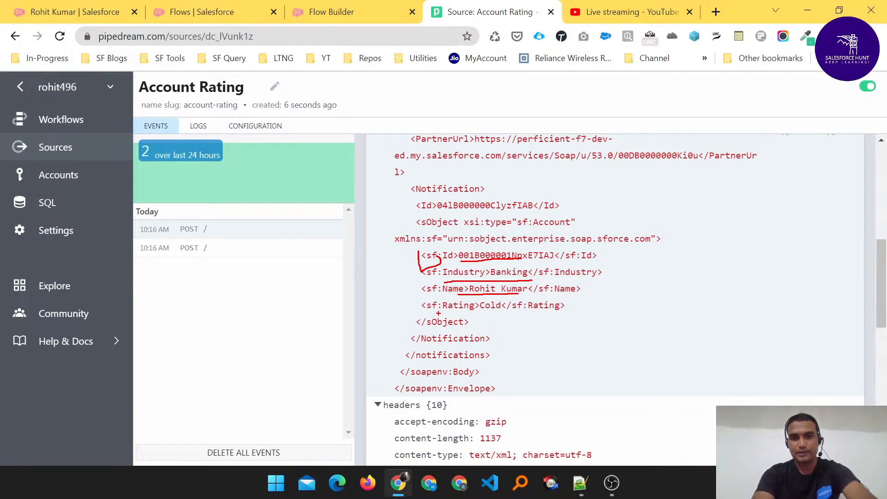
drag(438, 313, 493, 311)
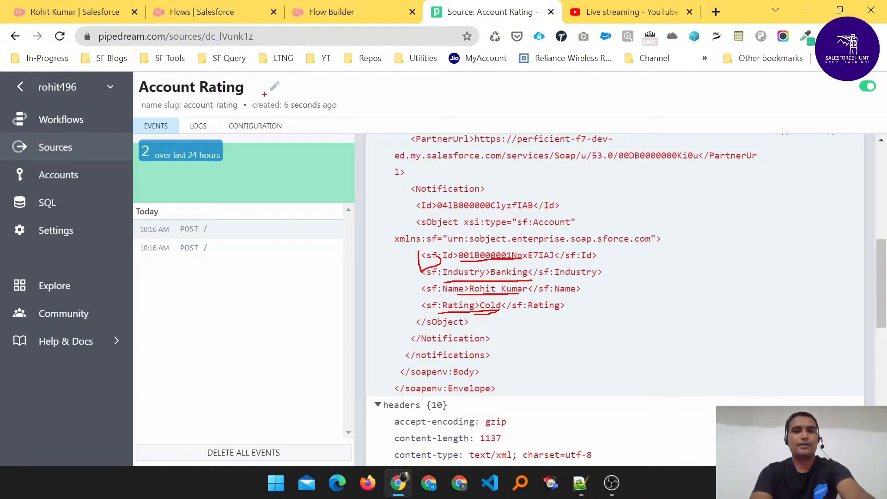
- Go from the account record into Setup and filter Quick Find with 'outbou'
click(74, 12)
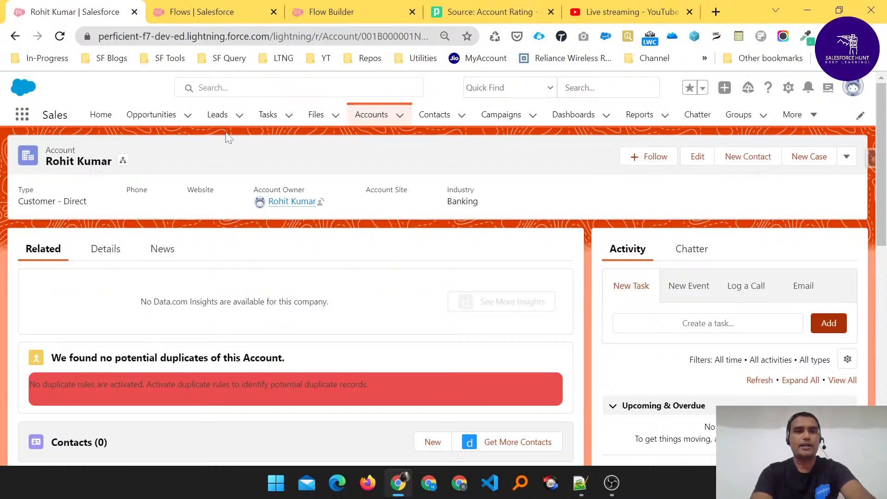
click(786, 95)
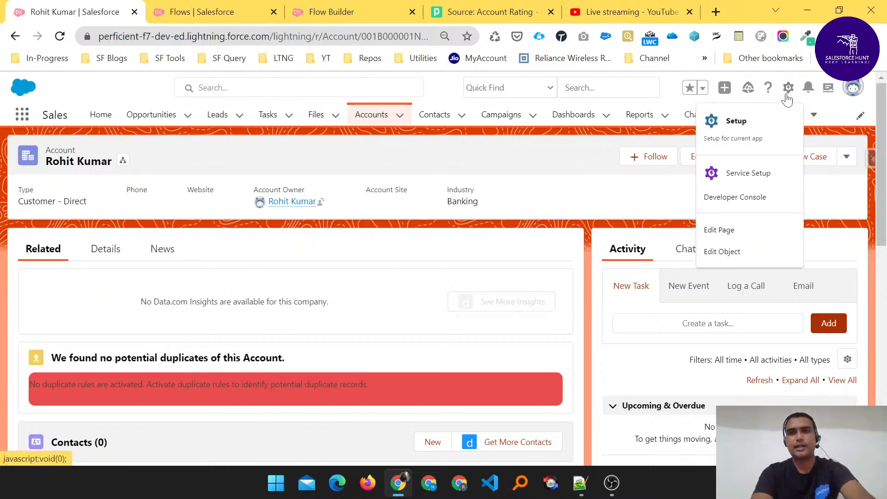
click(735, 124)
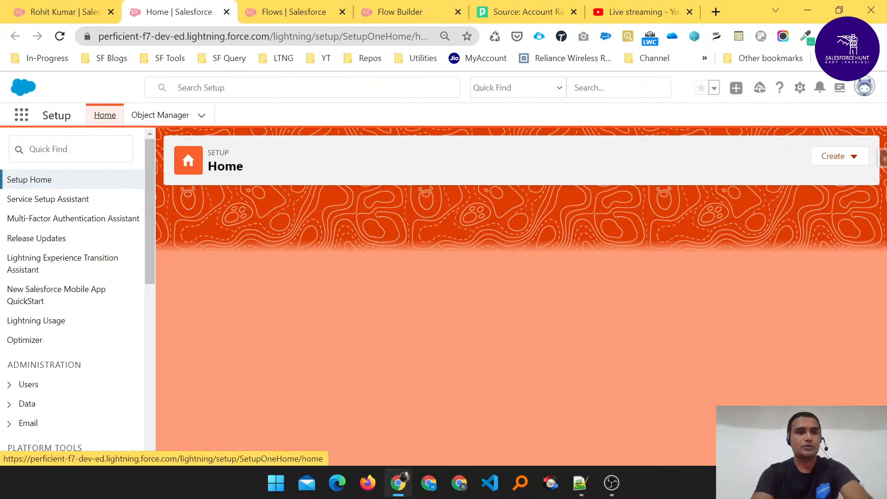
click(71, 149)
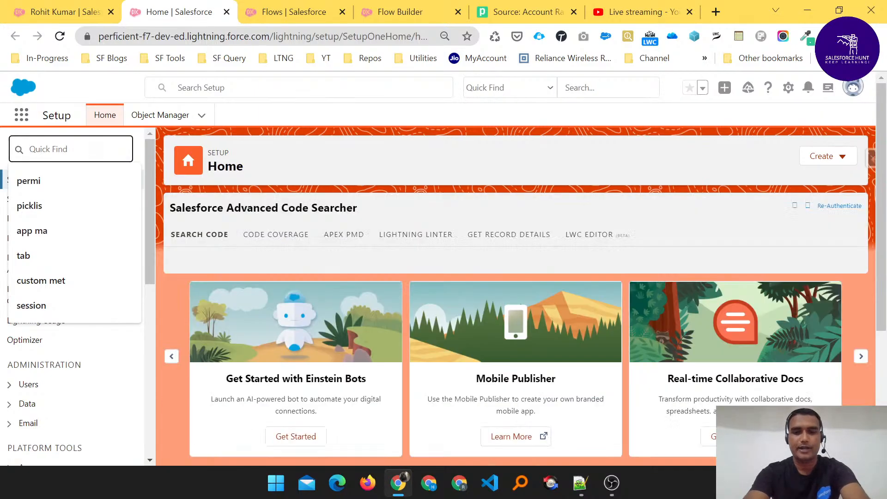
text(ou)
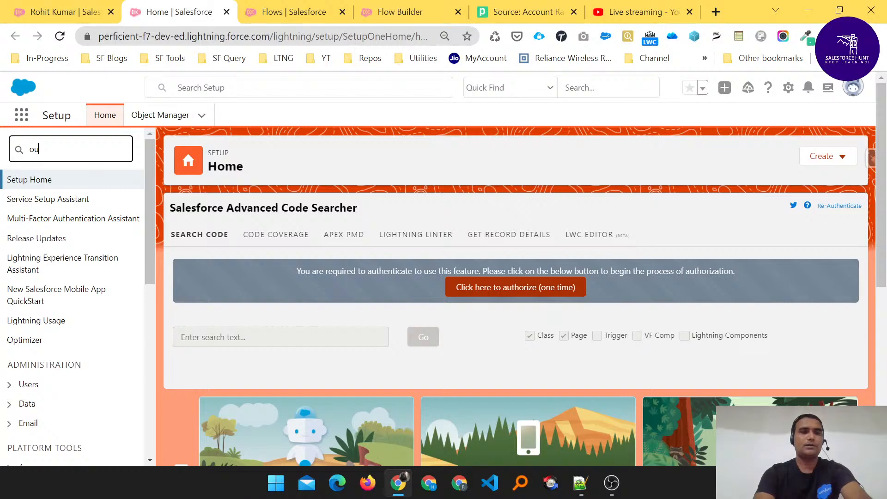
text(tbou)
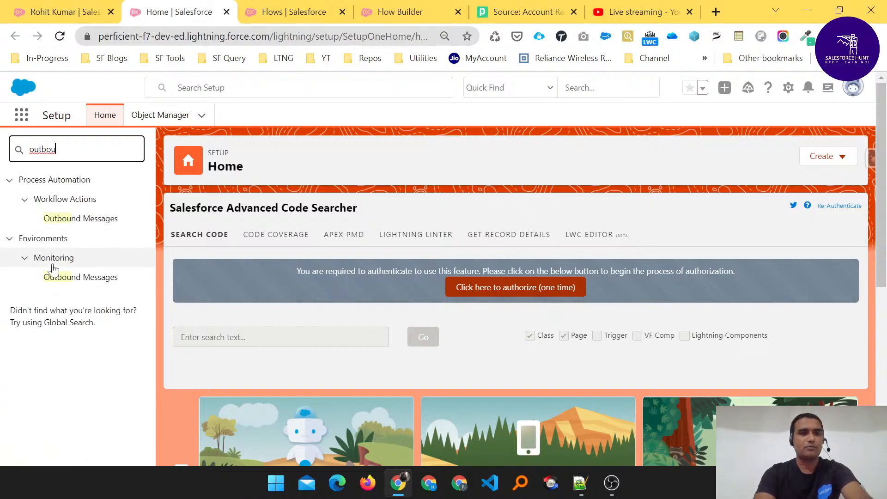
- Check the delivery status showing the queued message's SAXParseException, then return to Pipedream
click(83, 286)
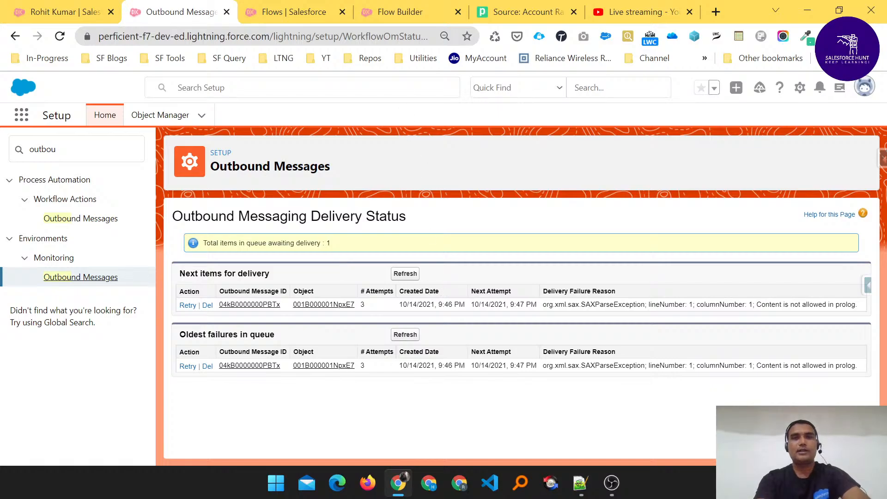
click(502, 13)
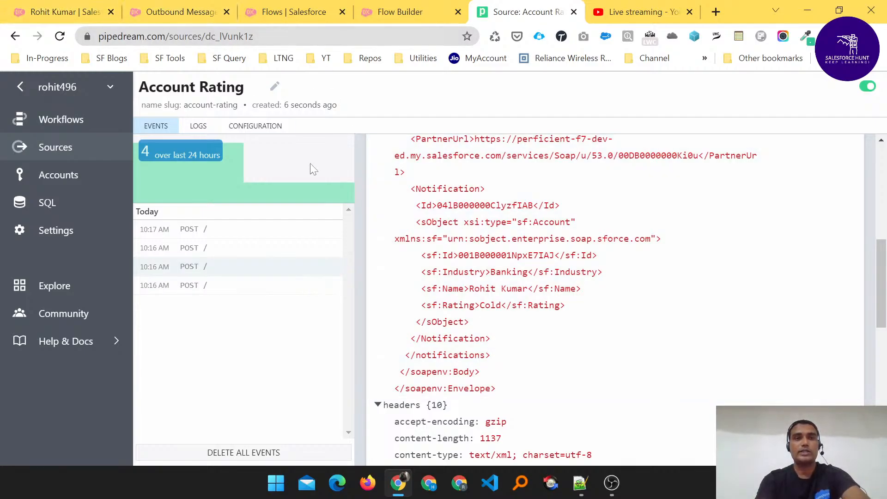
- Copy the Ack true SOAP response from Notepad++ 'new 3' and return to Pipedream's Account Rating source
click(580, 483)
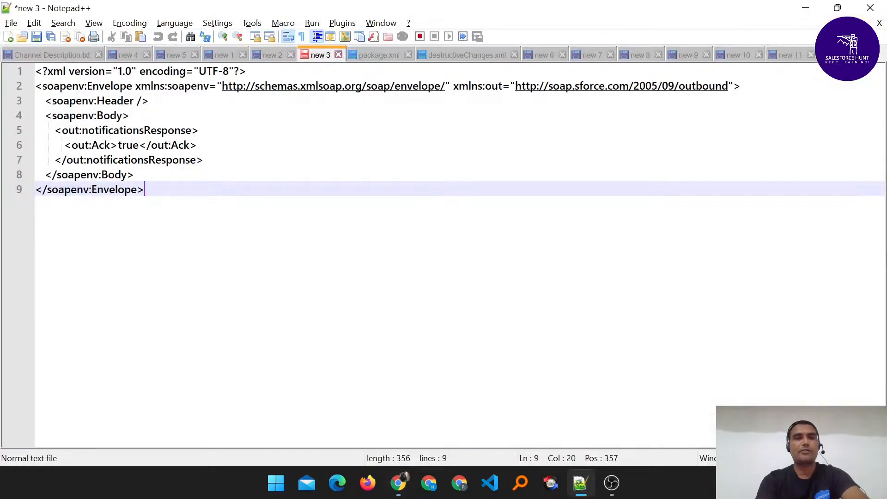
drag(148, 191, 2, 58)
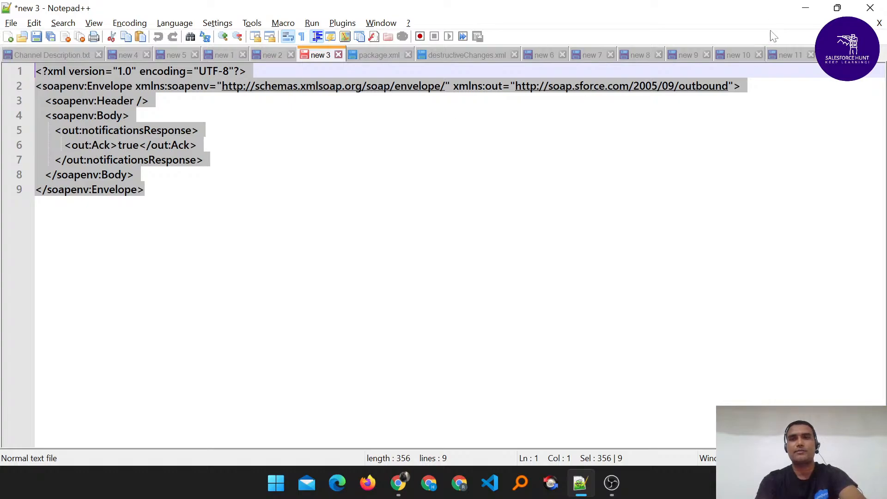
key(super+Tab)
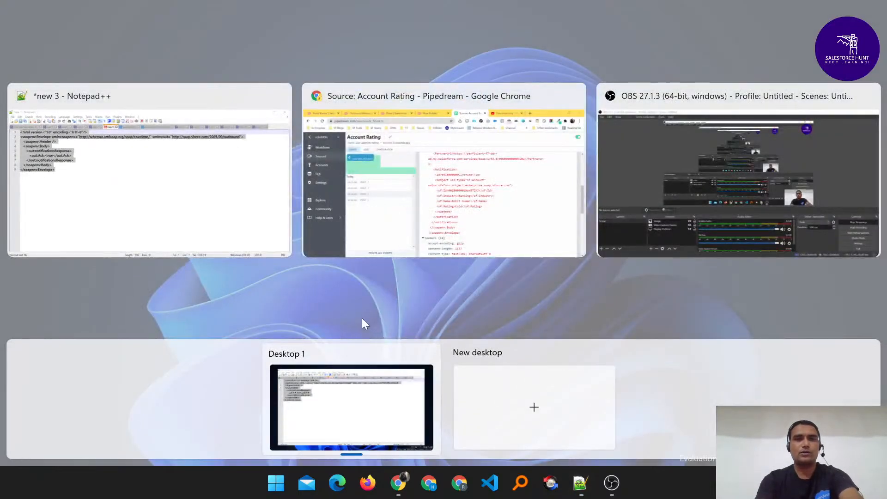
click(430, 202)
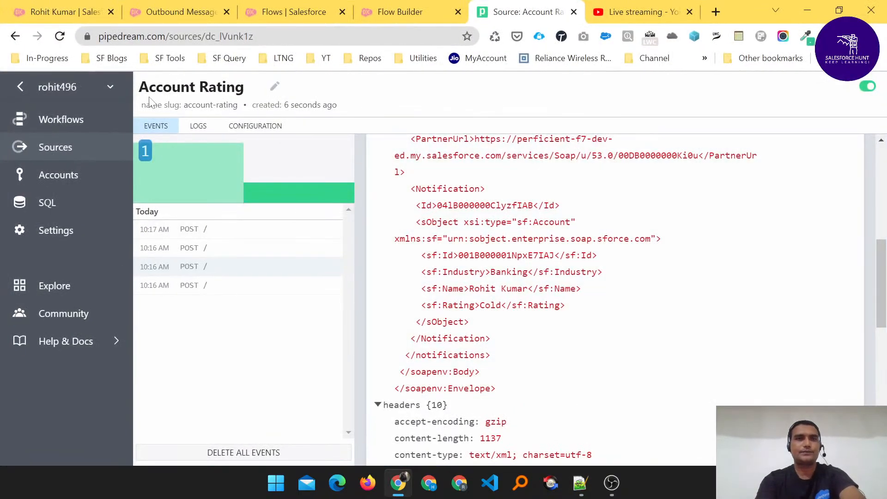
click(59, 8)
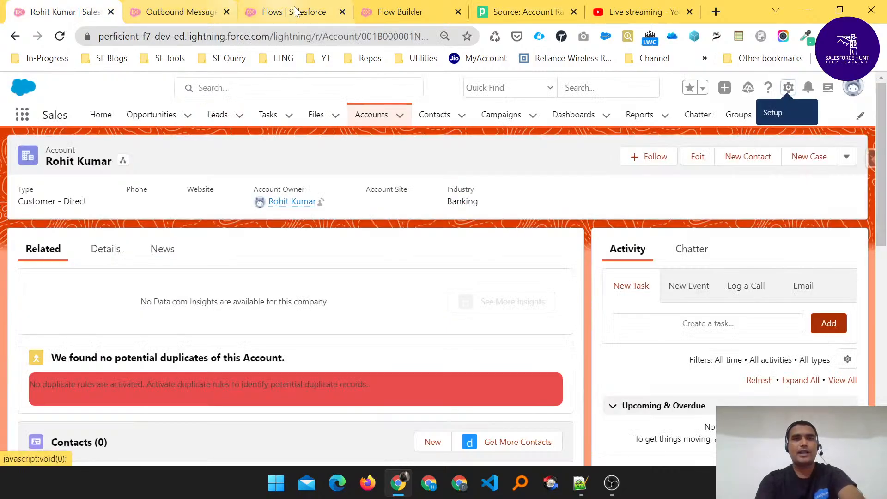
click(532, 12)
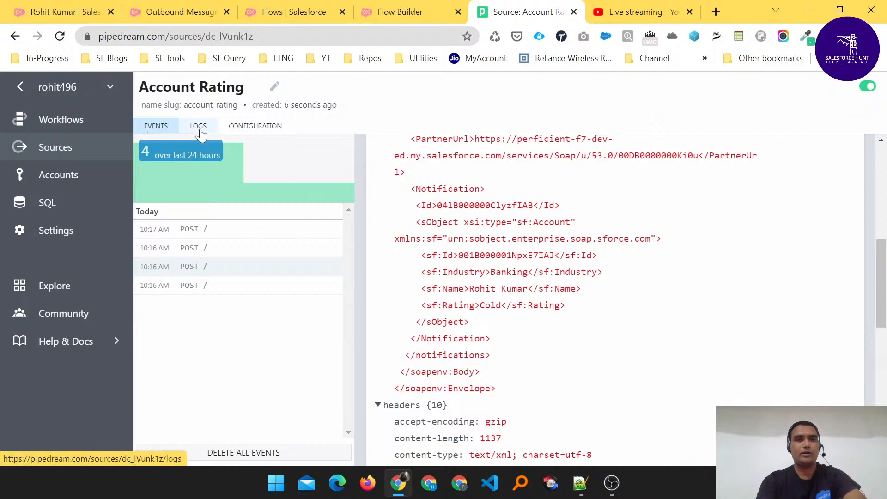
- Replace the { "success": true } Response Body with the pasted SOAP ack XML and save
click(265, 132)
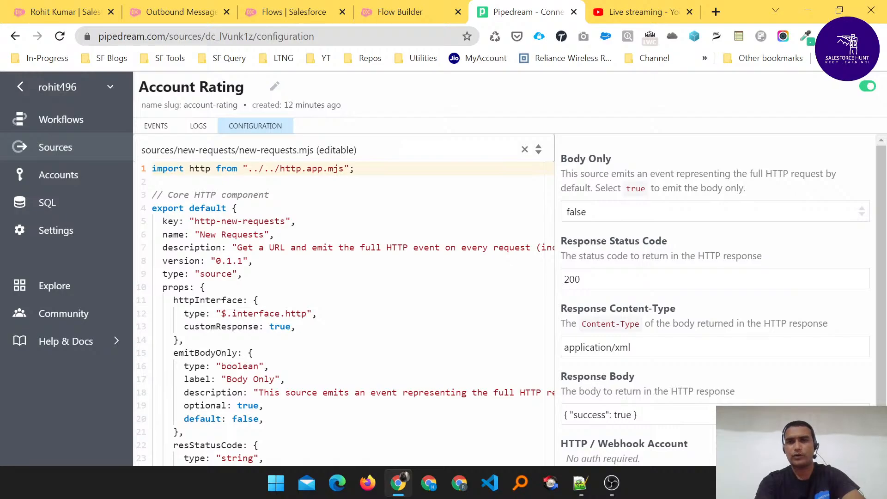
scroll(716, 309, down, 1)
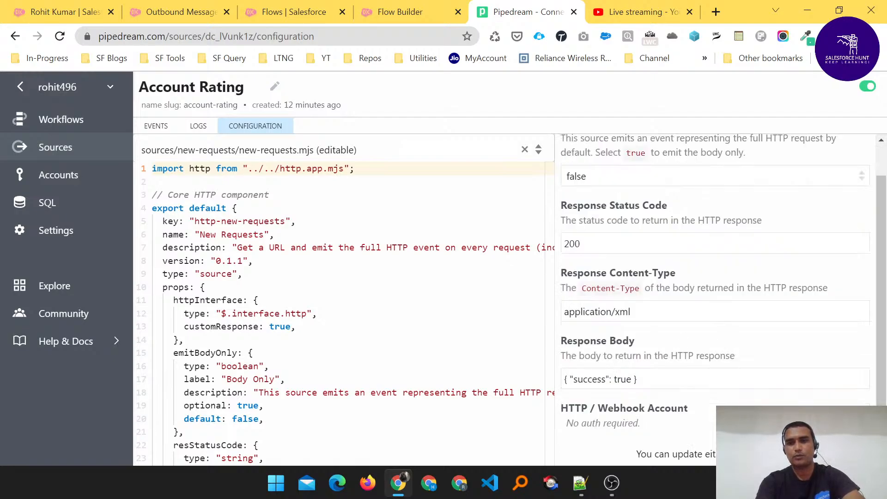
key(ctrl+a)
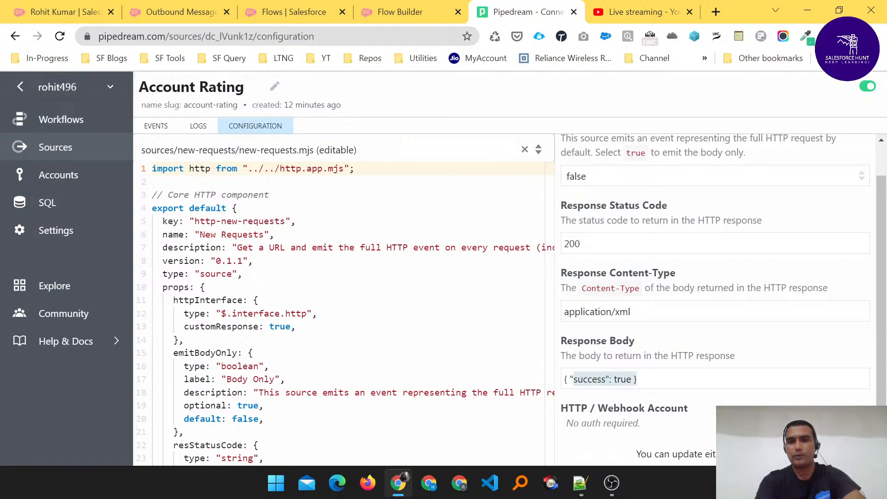
key(BackSpace)
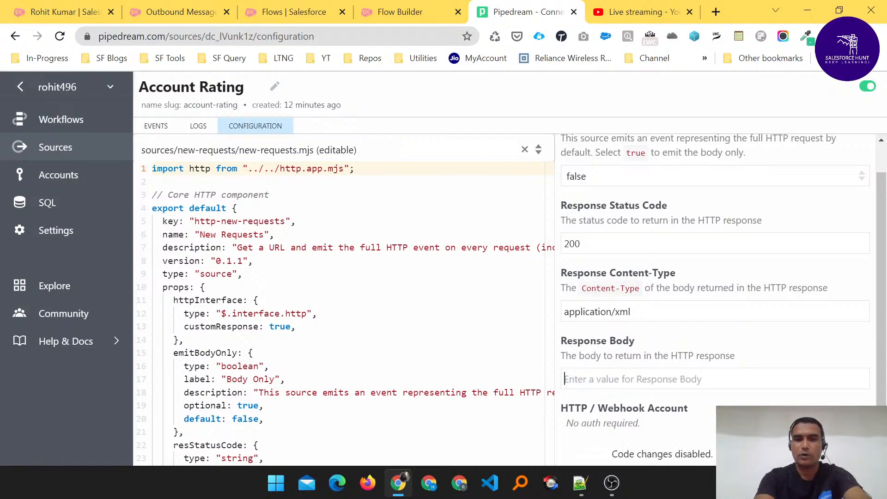
key(ctrl+v)
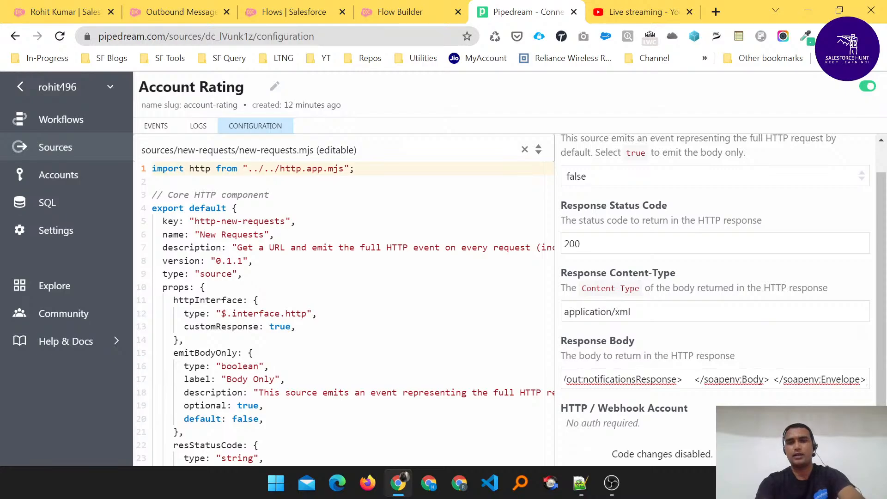
scroll(724, 297, down, 1)
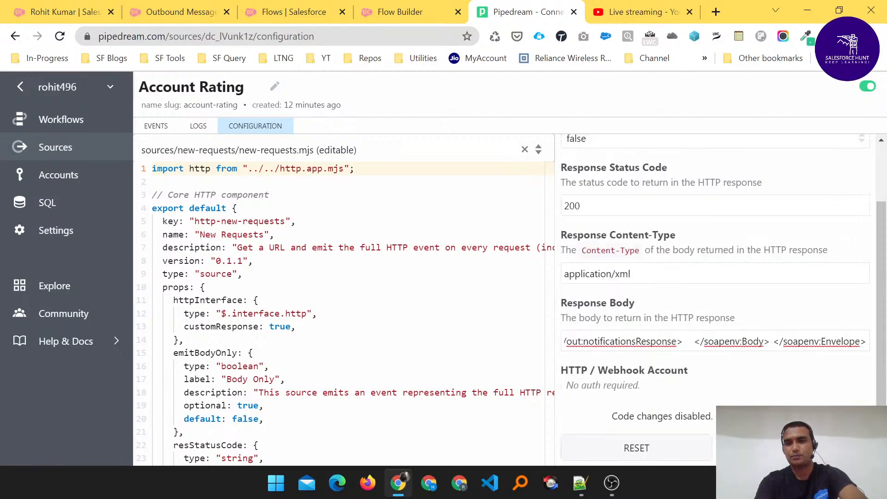
click(793, 448)
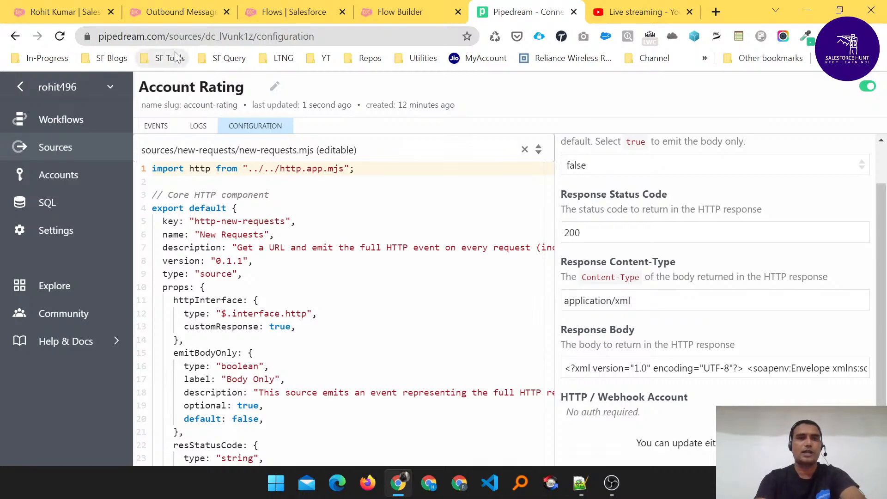
- Append '-1' to the Cold Banking account's name, save it, and return to Pipedream
click(64, 11)
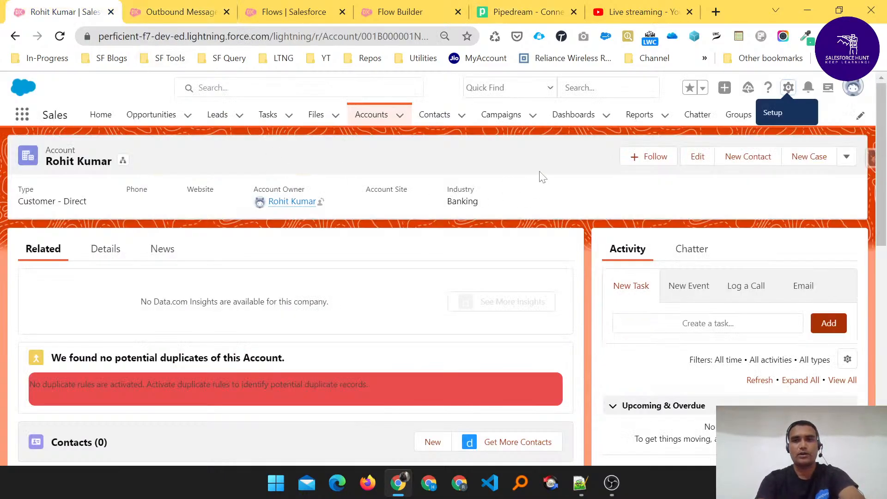
click(698, 157)
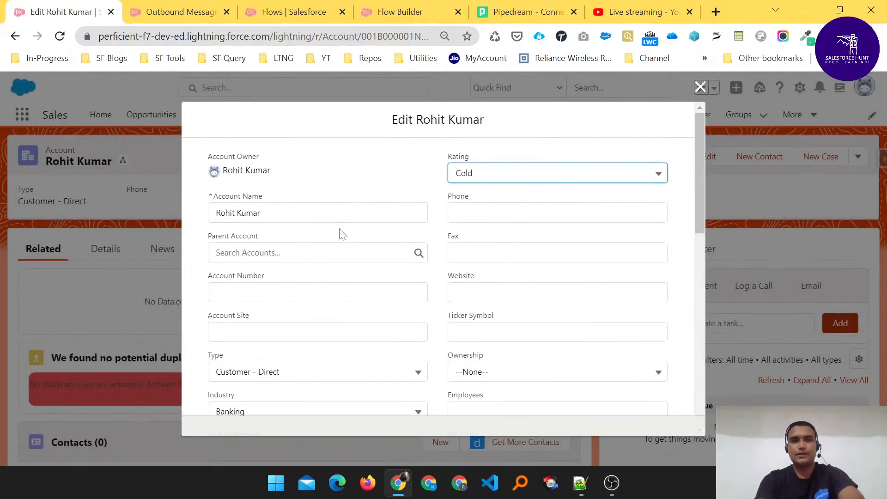
text(-1)
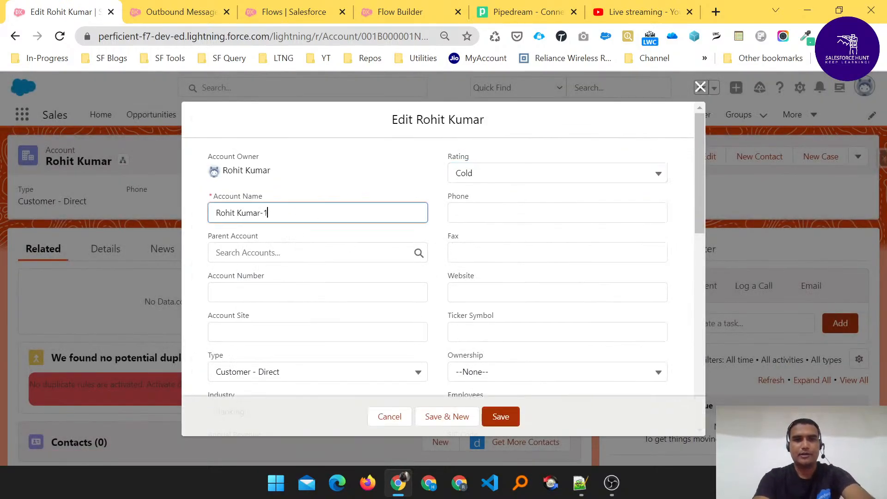
click(500, 416)
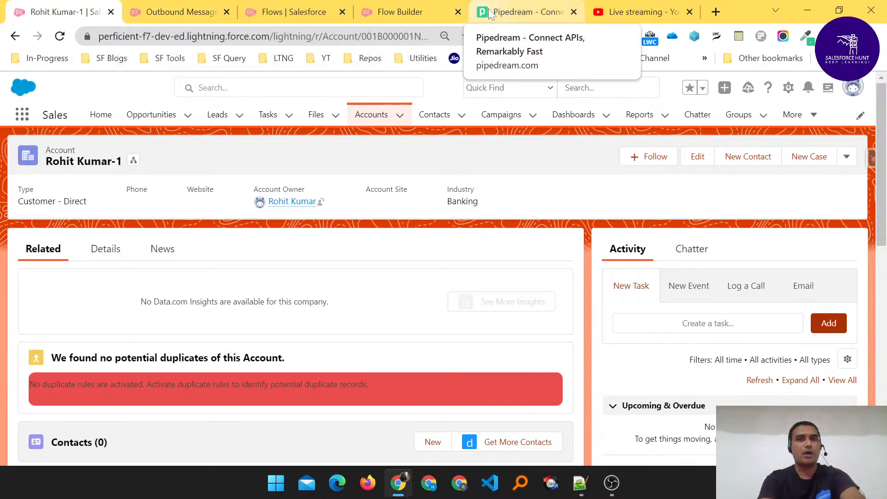
click(520, 12)
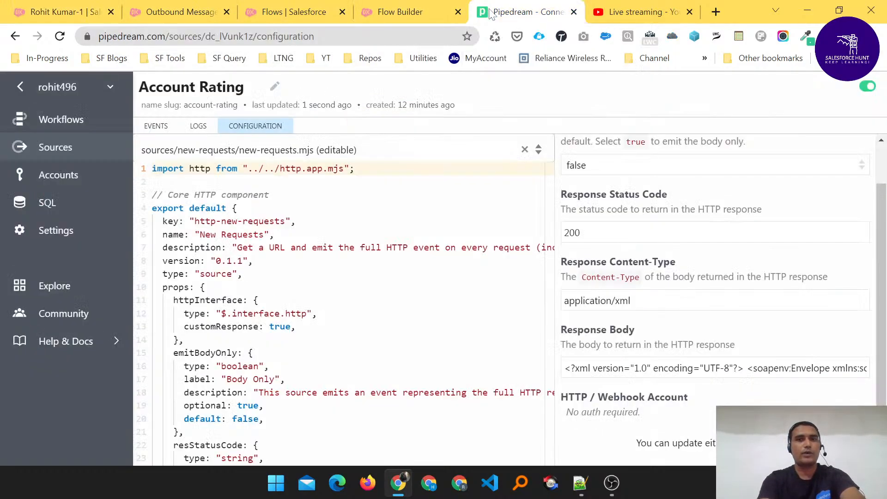
- Reload the Outbound Messages delivery status to confirm 0 queued items, then switch to YouTube Studio
click(171, 12)
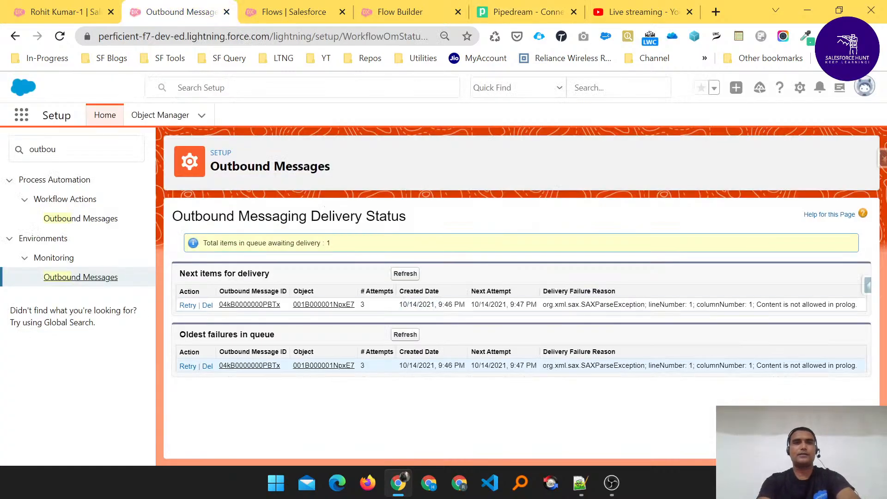
click(59, 36)
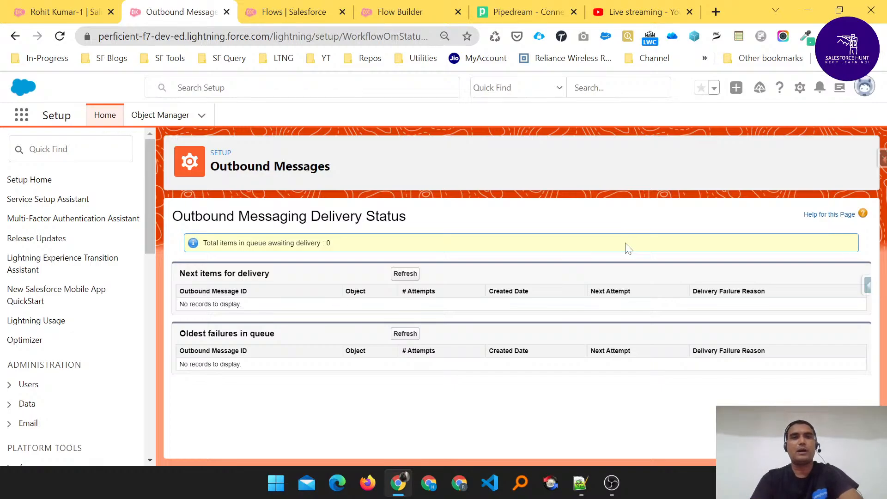
click(646, 13)
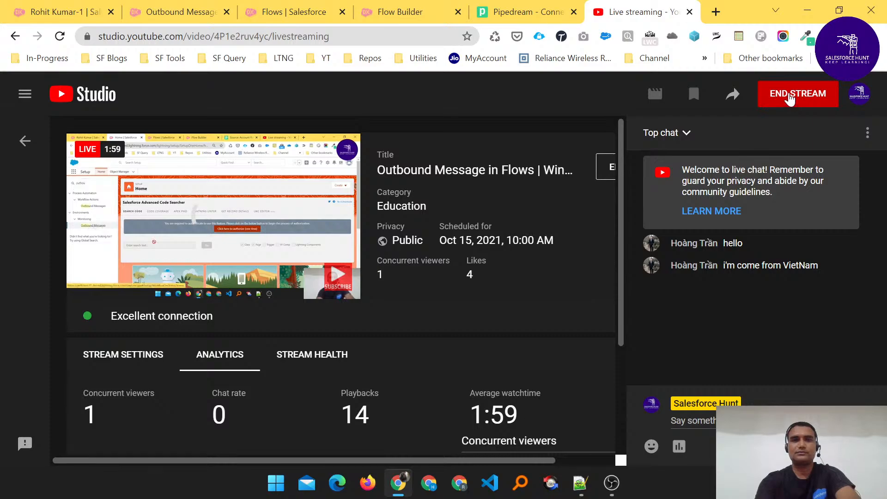